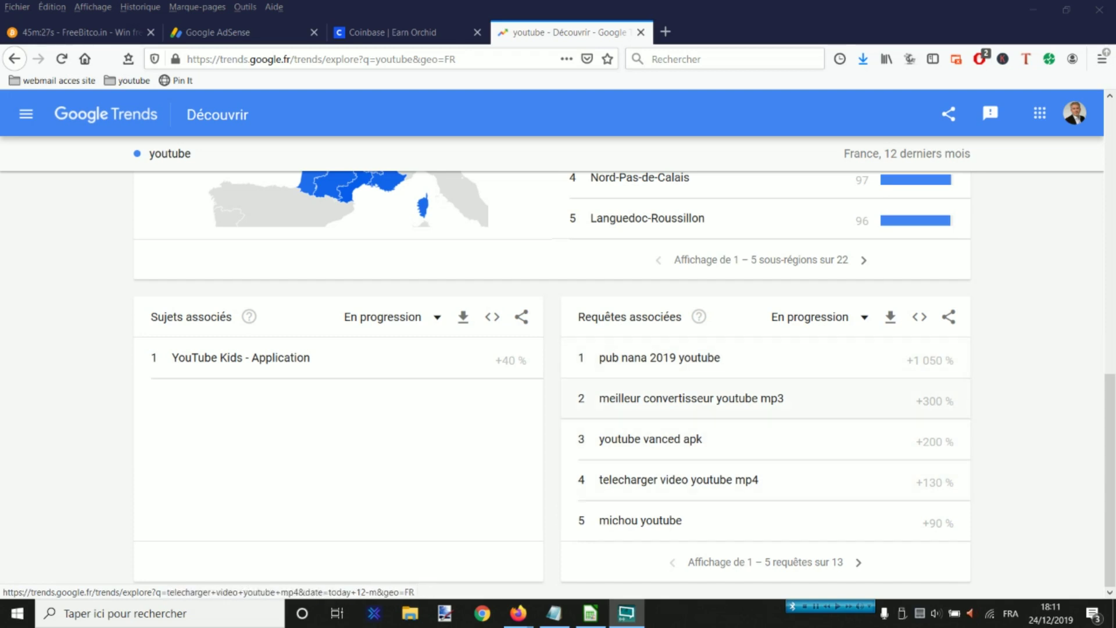
Step: Switch the trend source for "youtube" to Recherche YouTube and examine the related topics and queries
scroll(756, 442, up, 7)
scroll(755, 442, up, 3)
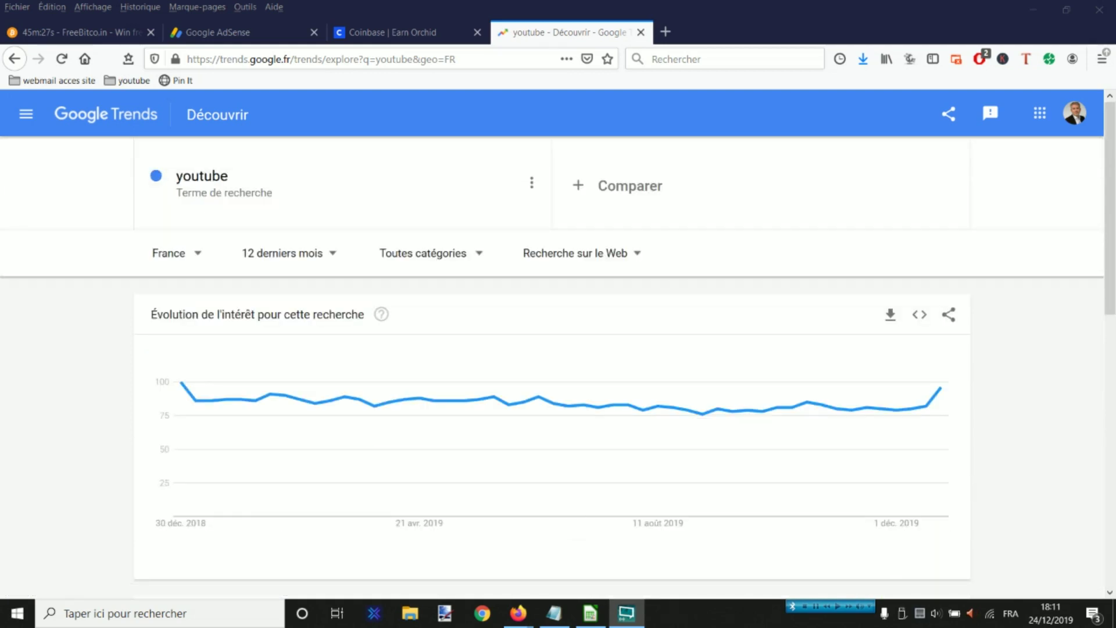
click(575, 253)
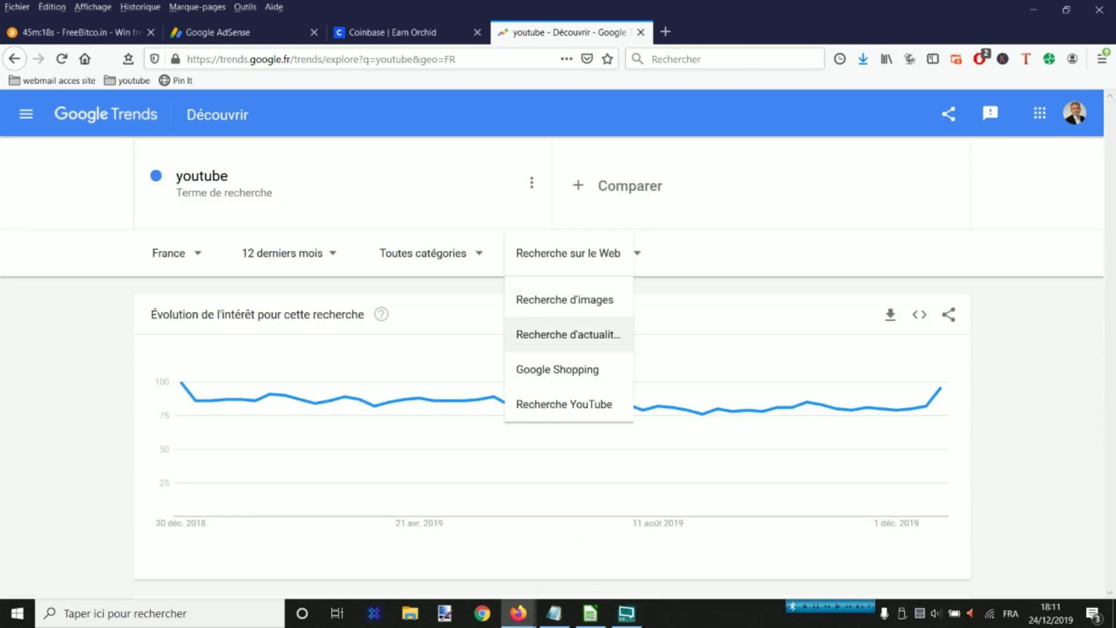
click(581, 404)
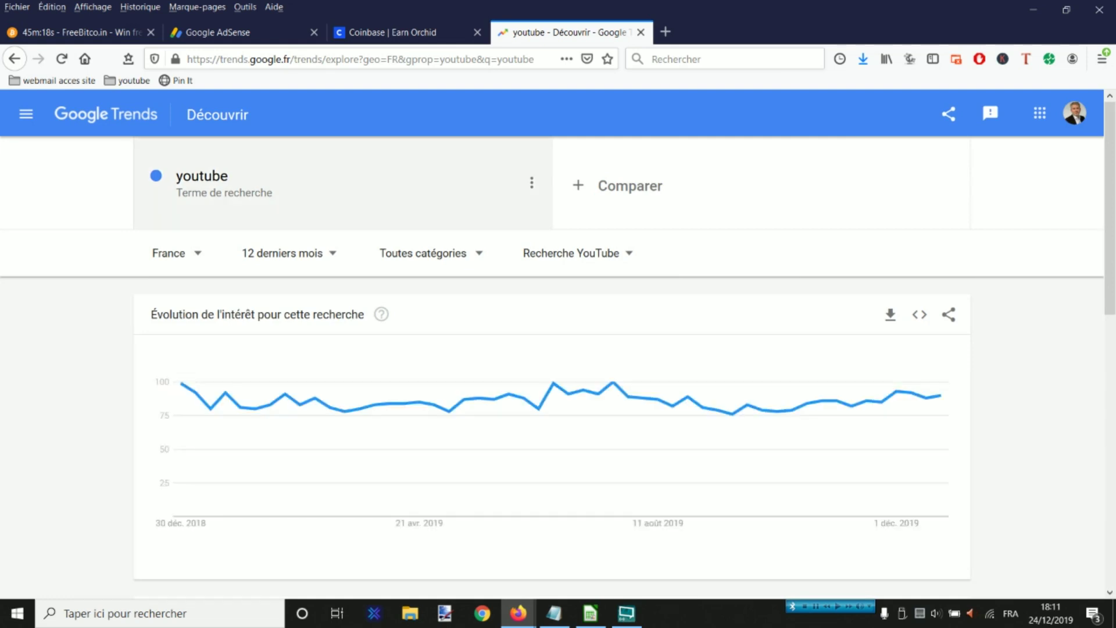
scroll(558, 349, down, 10)
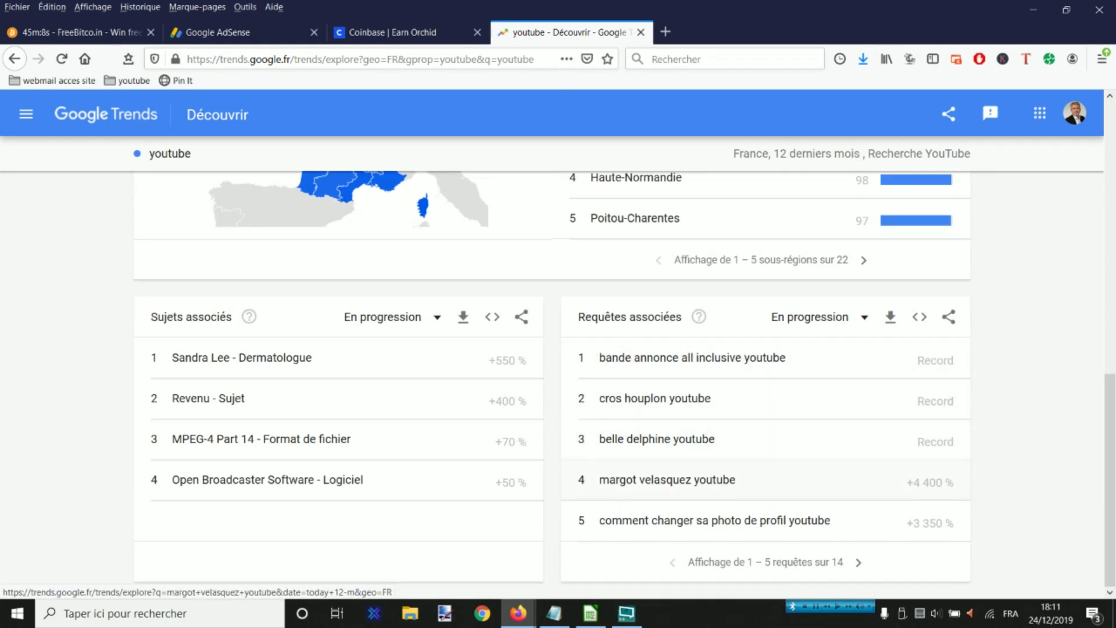
Step: Remove the search term "youtube" and browse the rising search queries through entries 11 to 15
scroll(558, 349, up, 10)
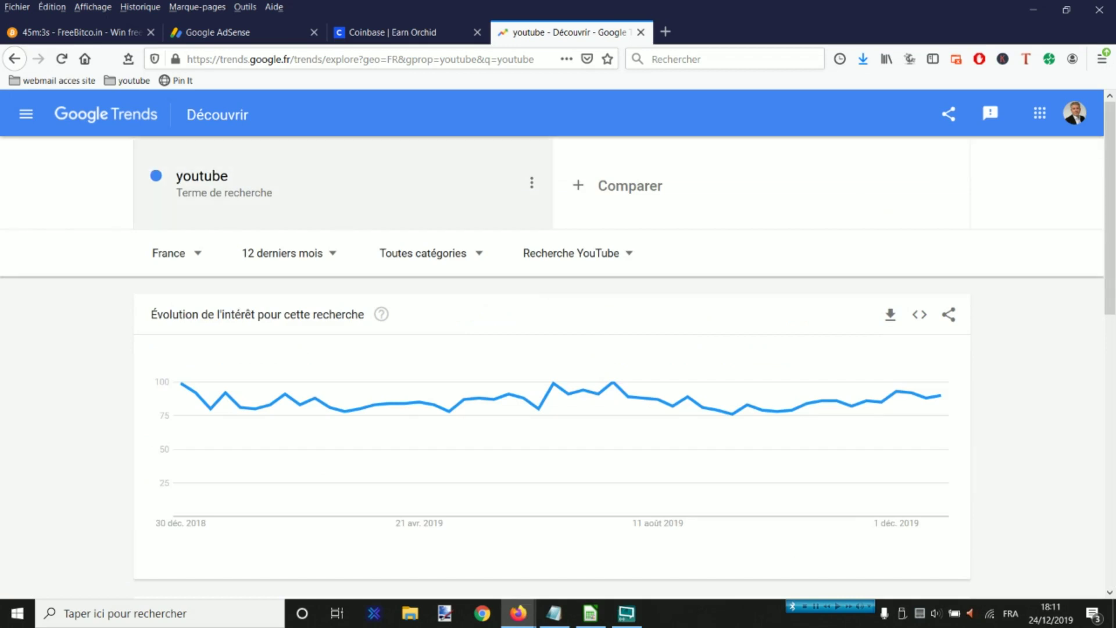
click(531, 182)
click(465, 181)
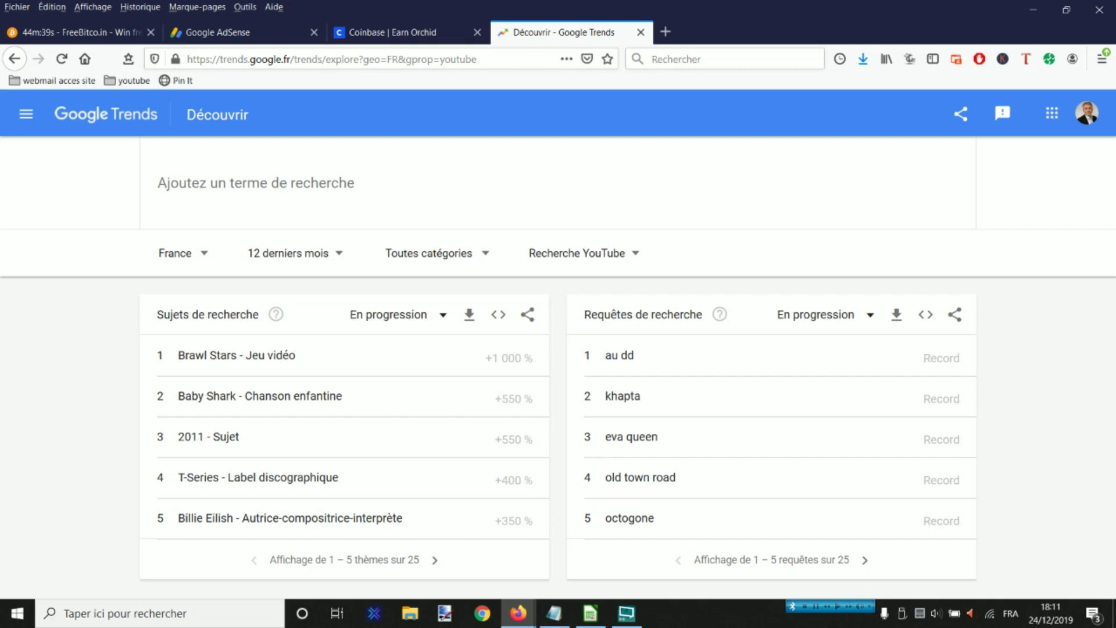
click(865, 561)
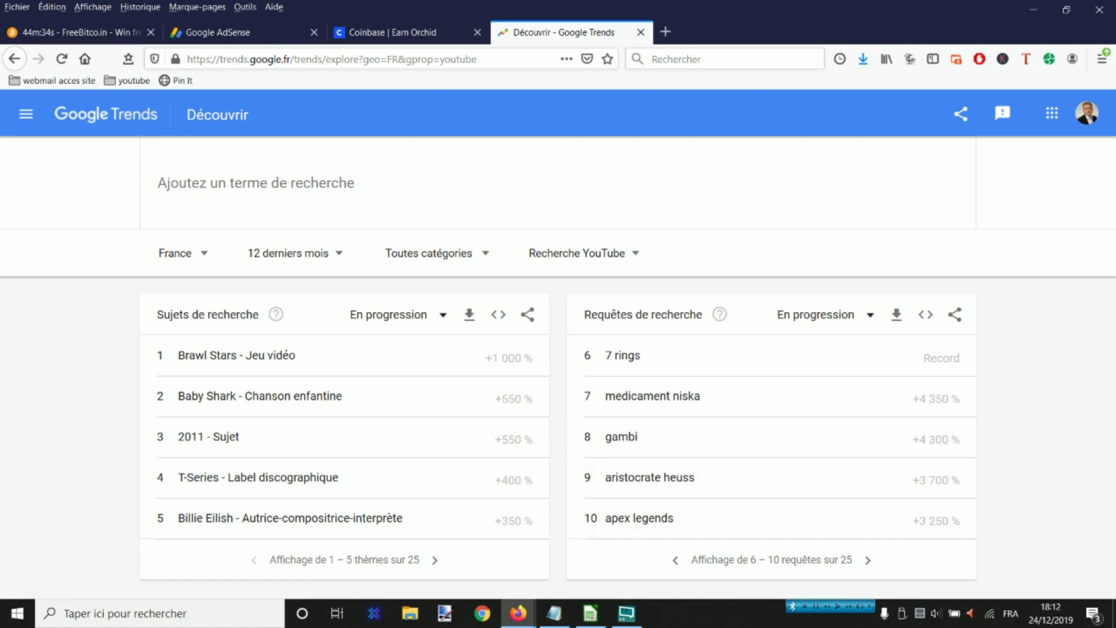
click(867, 560)
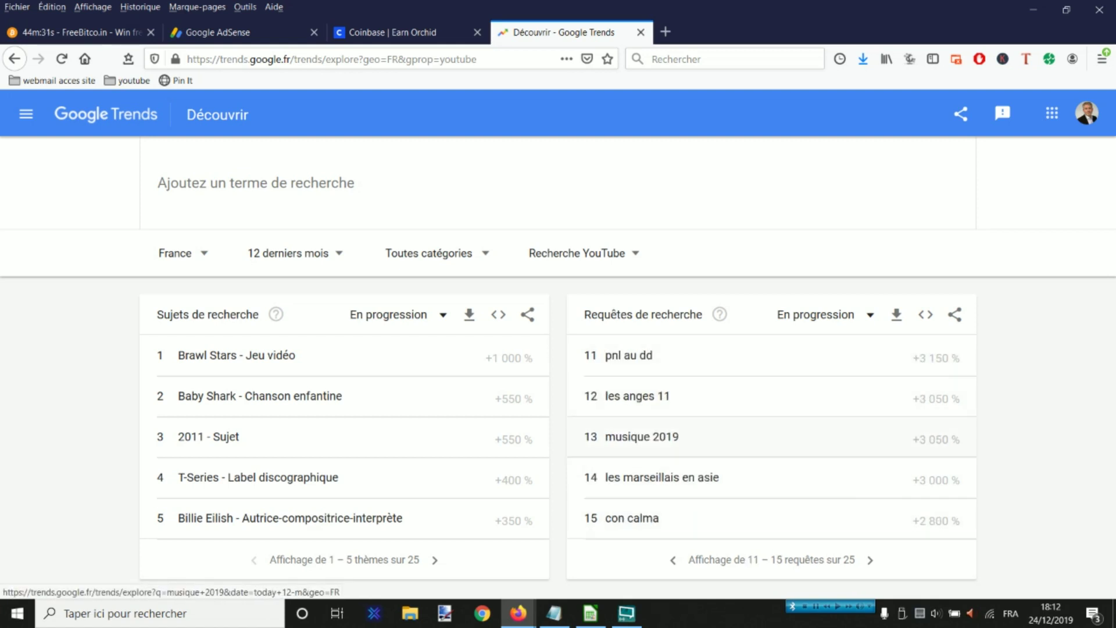
Step: Show the search queries as Les plus fréquentes and browse them through entries 16 to 20
click(819, 314)
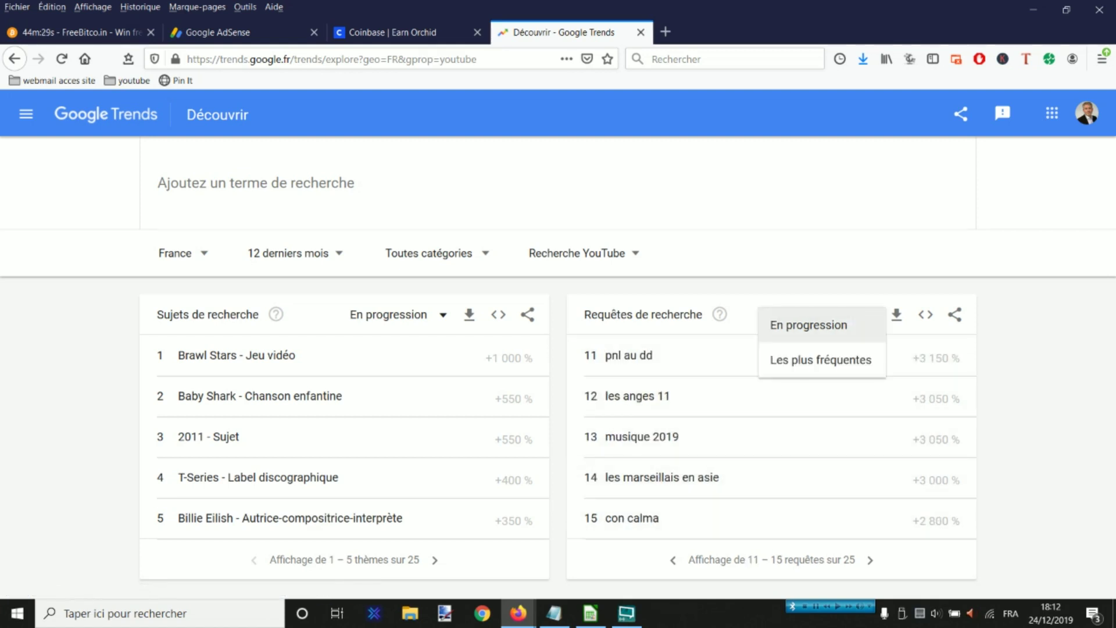
click(821, 360)
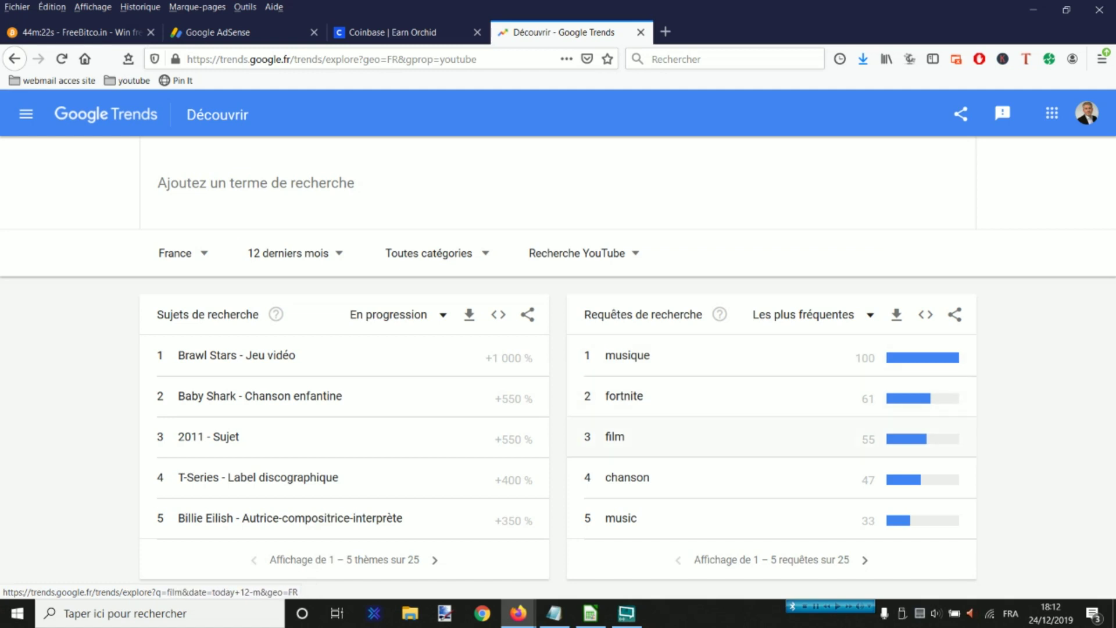
click(865, 560)
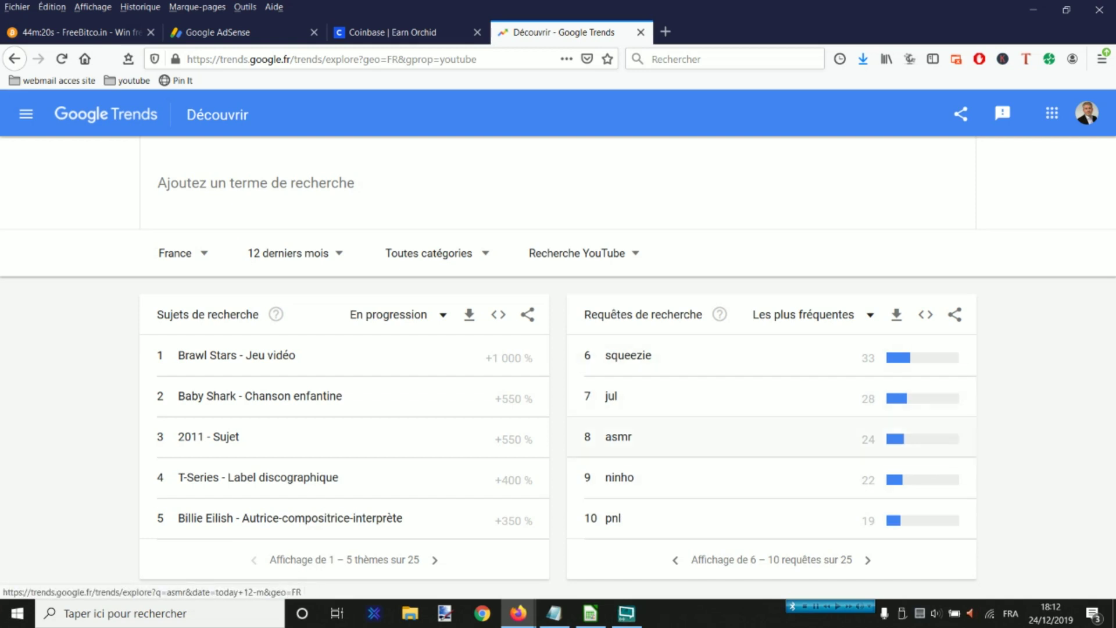
click(867, 560)
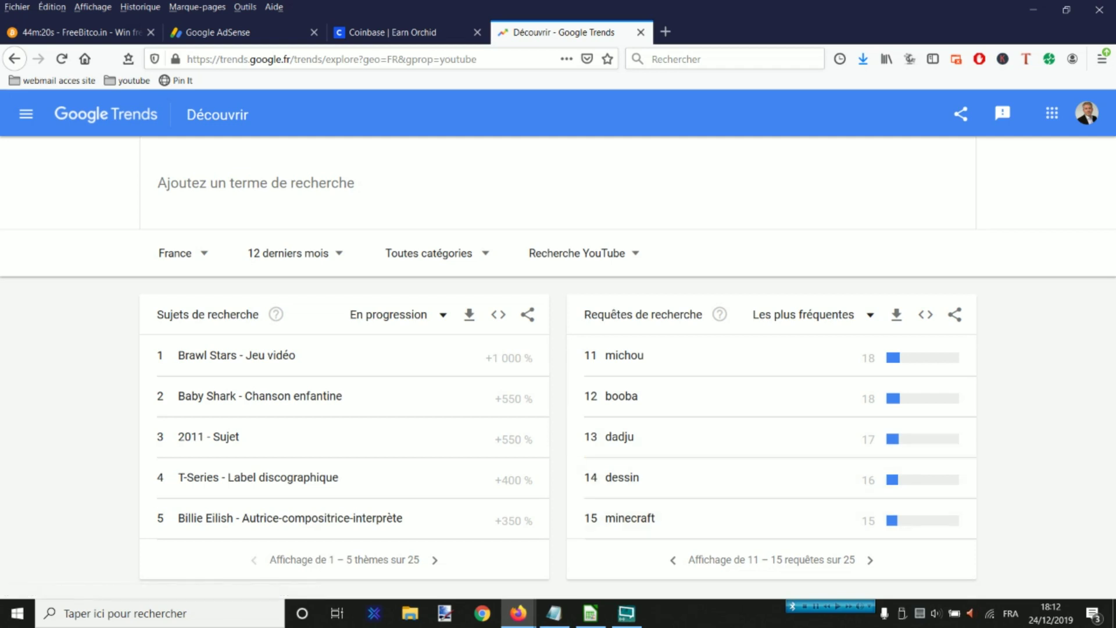
click(870, 559)
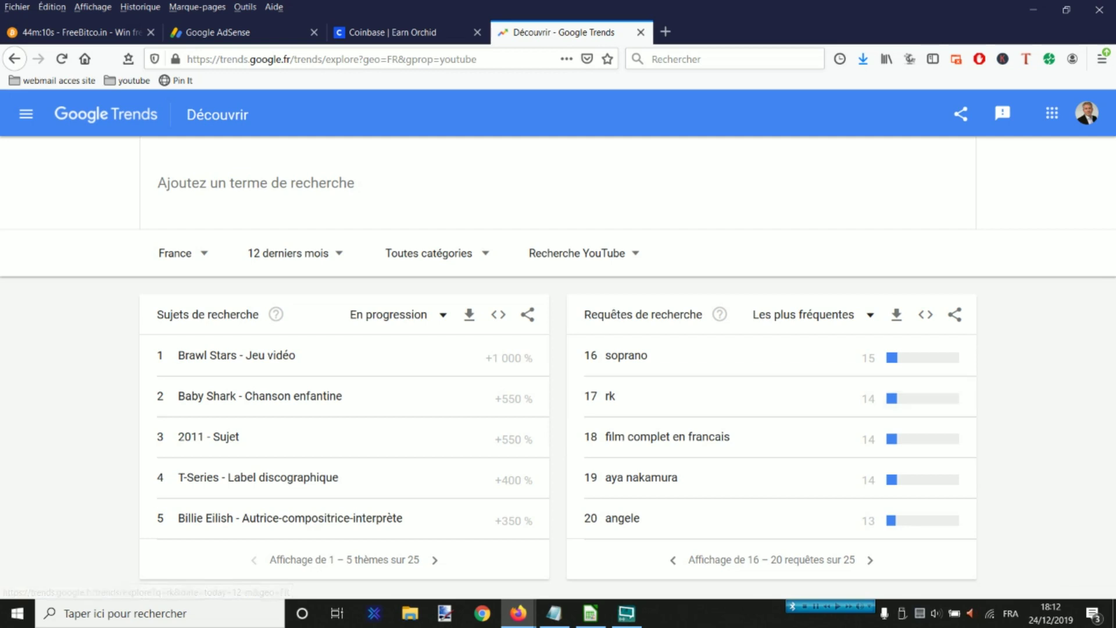
Step: Set the period to 30 derniers jours and review the rising search queries, finishing with the Les plus fréquentes list
click(293, 253)
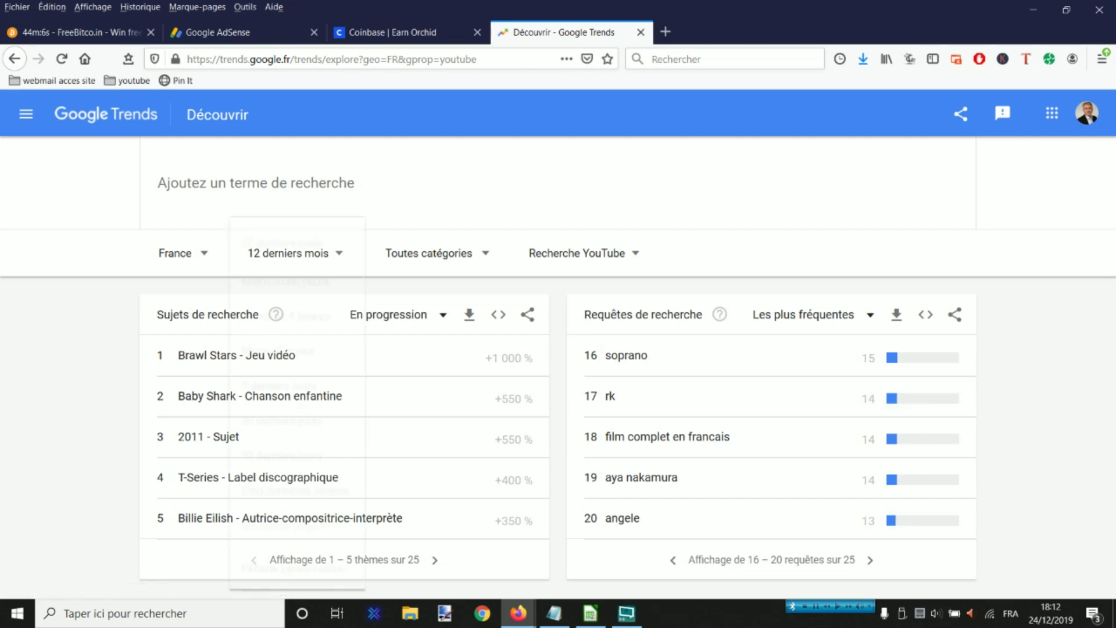
click(282, 420)
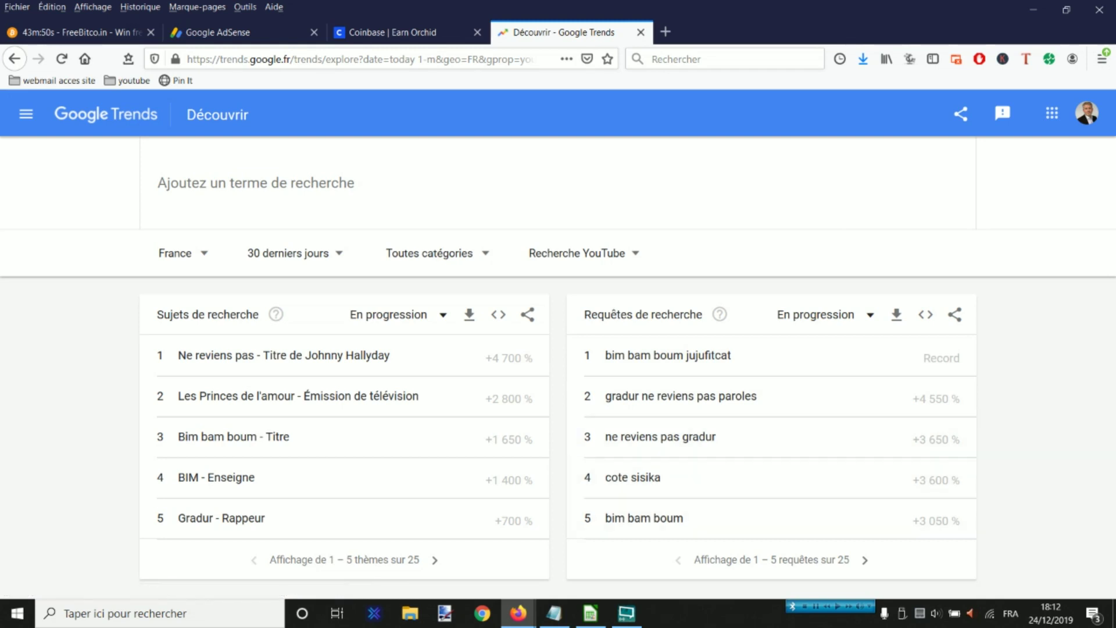
click(865, 560)
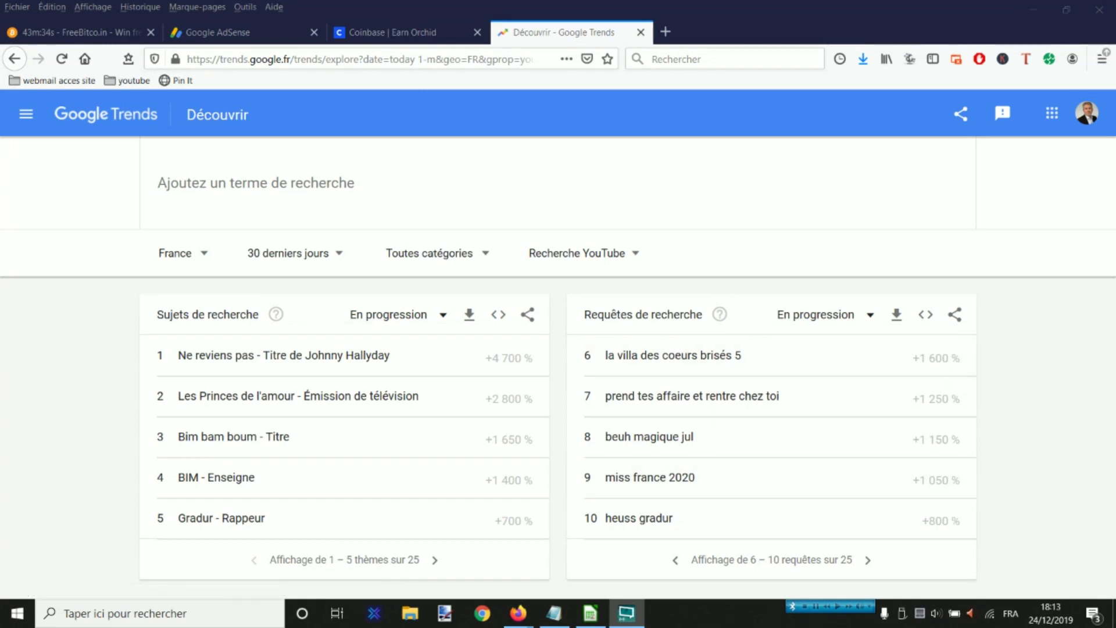
click(675, 560)
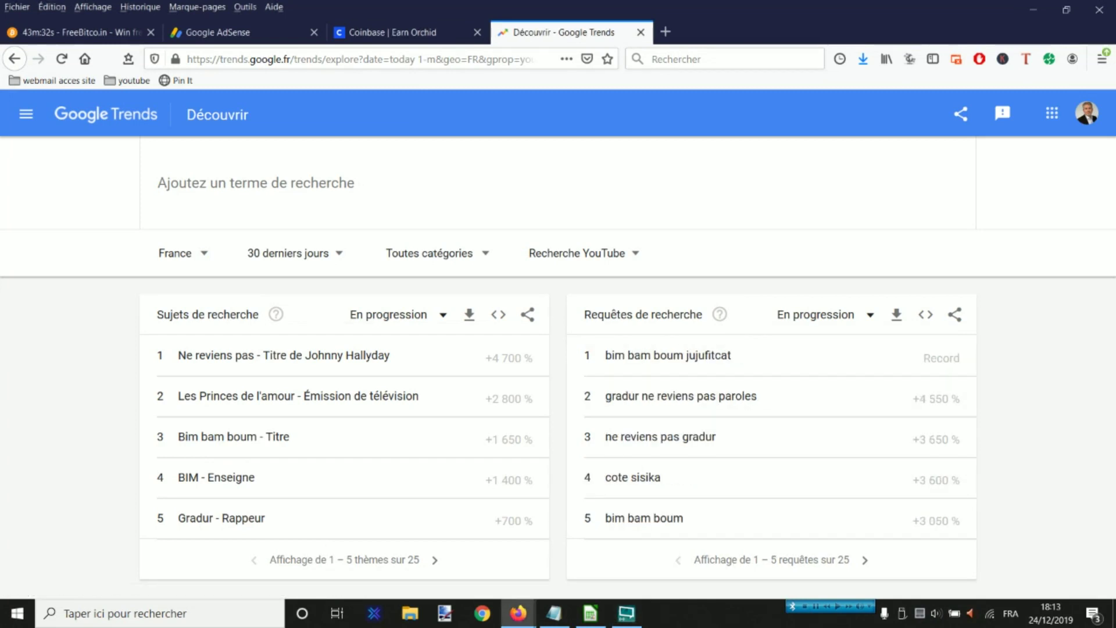
click(823, 314)
click(831, 362)
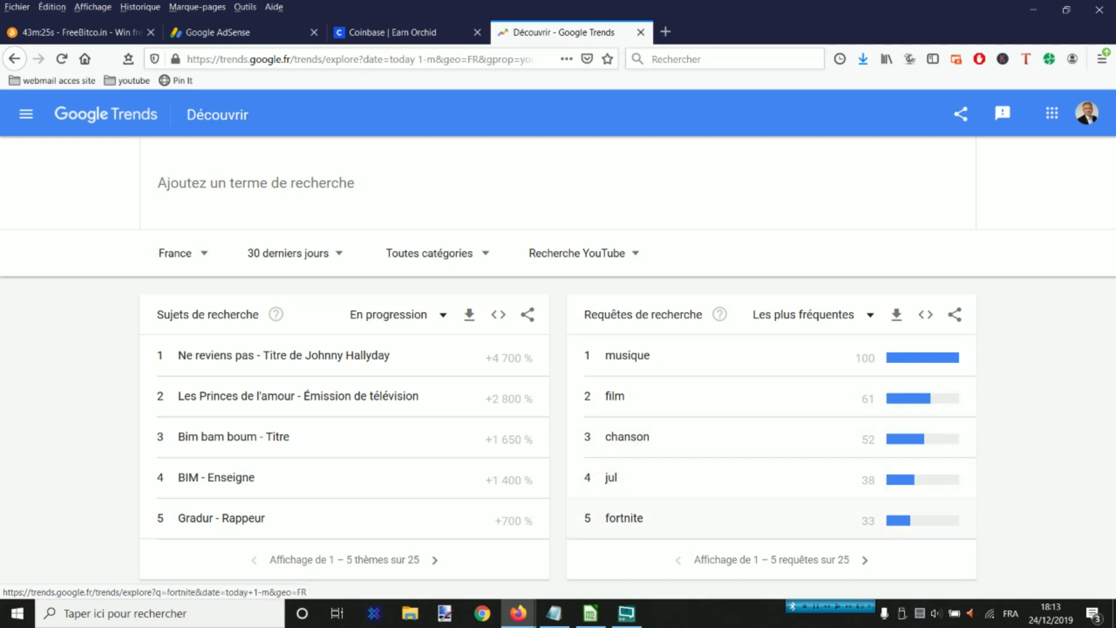
Step: Filter the trends by the Automobiles et véhicules category and browse its rising search queries through entries 11 to 15
click(438, 254)
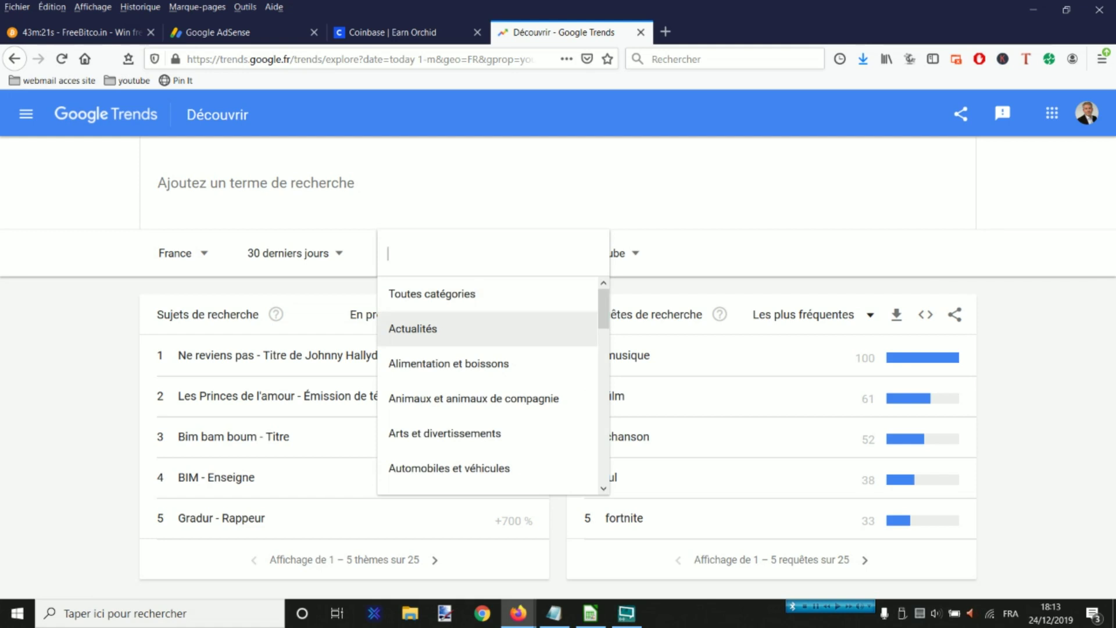
scroll(488, 349, down, 2)
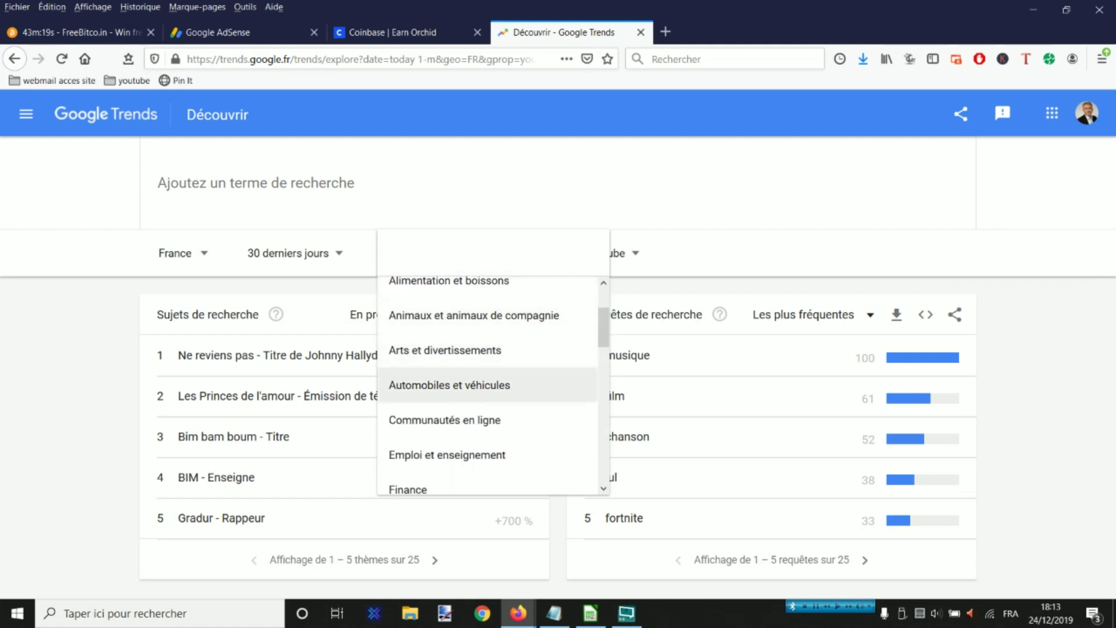
click(460, 385)
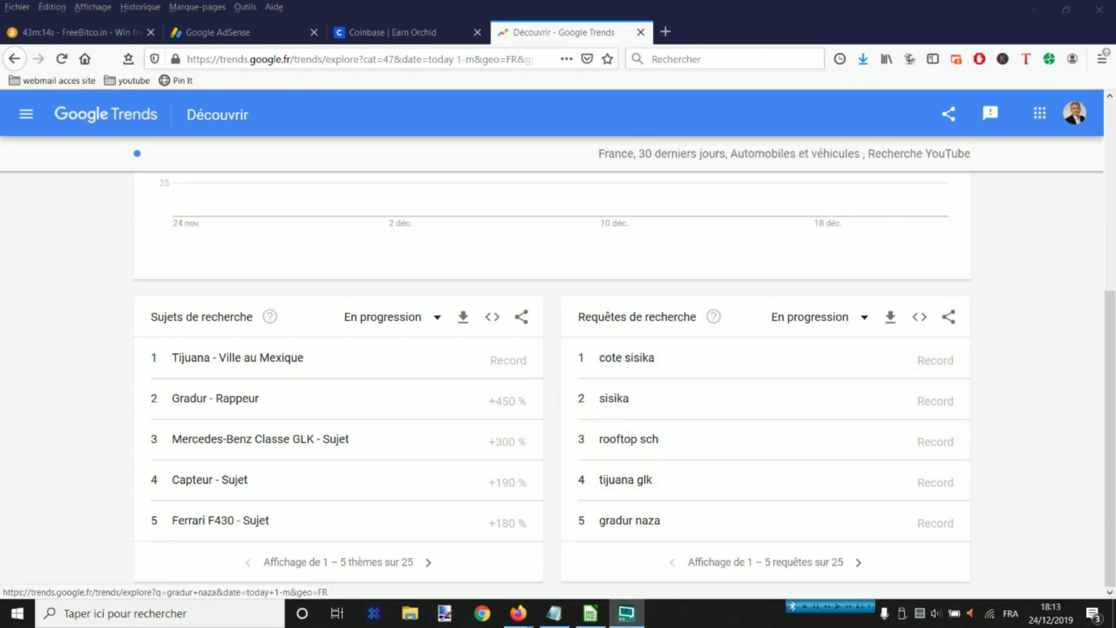
click(858, 562)
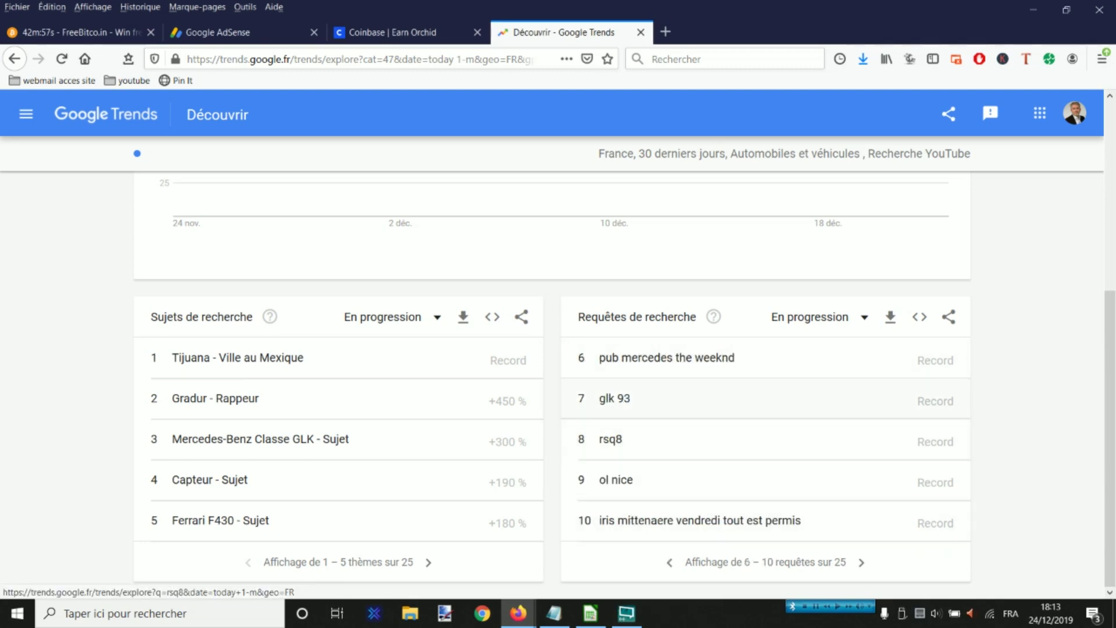
click(862, 562)
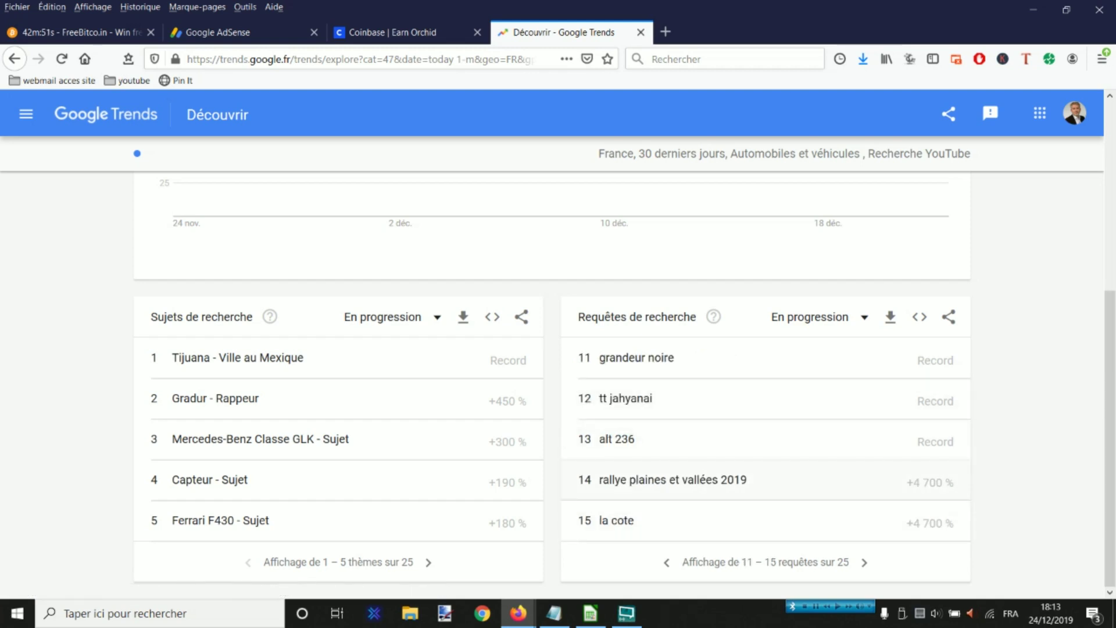
Step: Show the automotive search queries as Les plus fréquentes and view entries 1 to 10
click(810, 317)
click(817, 361)
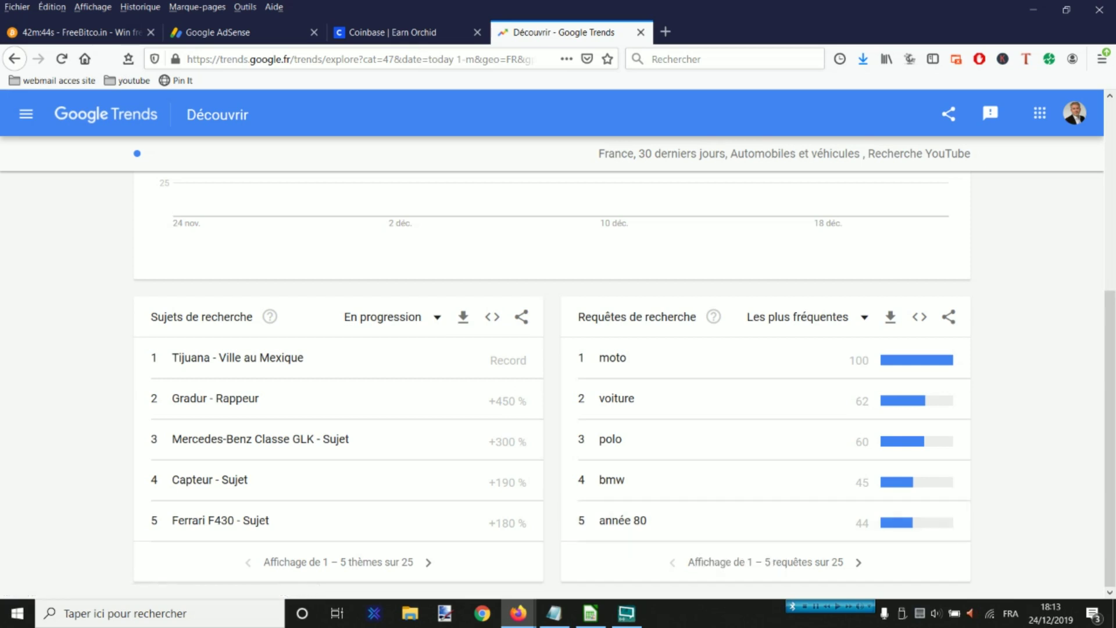
click(859, 562)
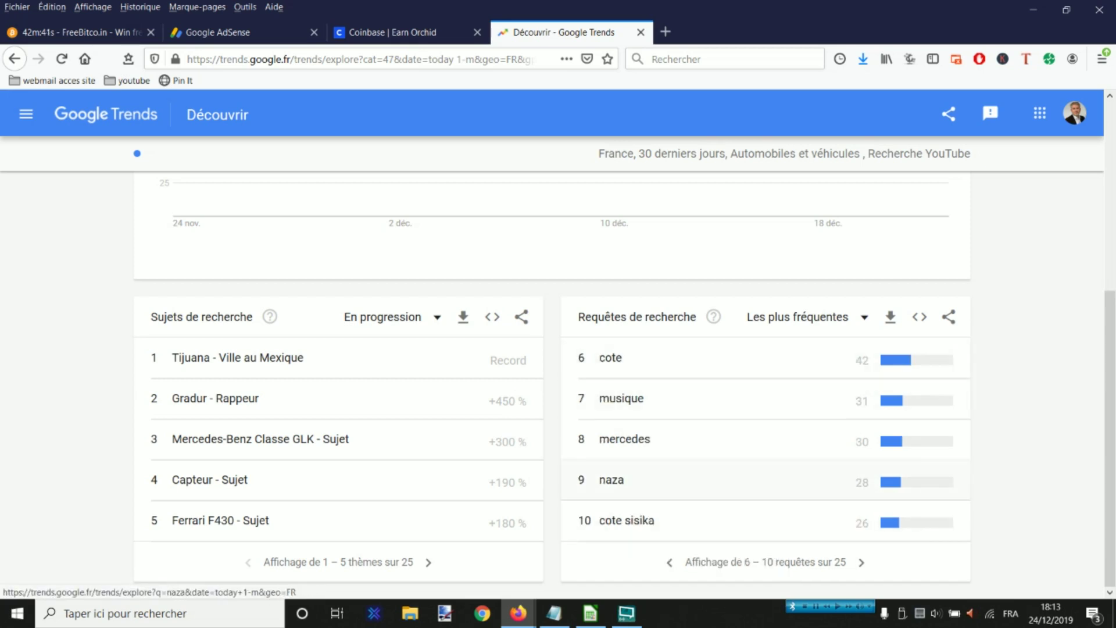
Step: Change the category filter to Informatique et électronique
scroll(558, 349, up, 5)
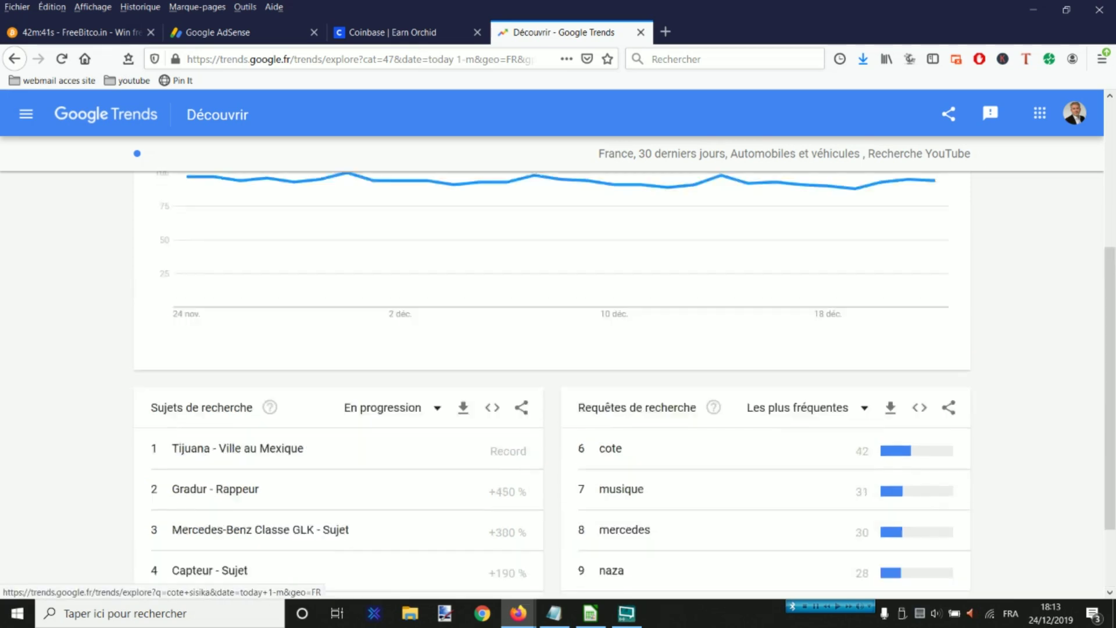
click(447, 253)
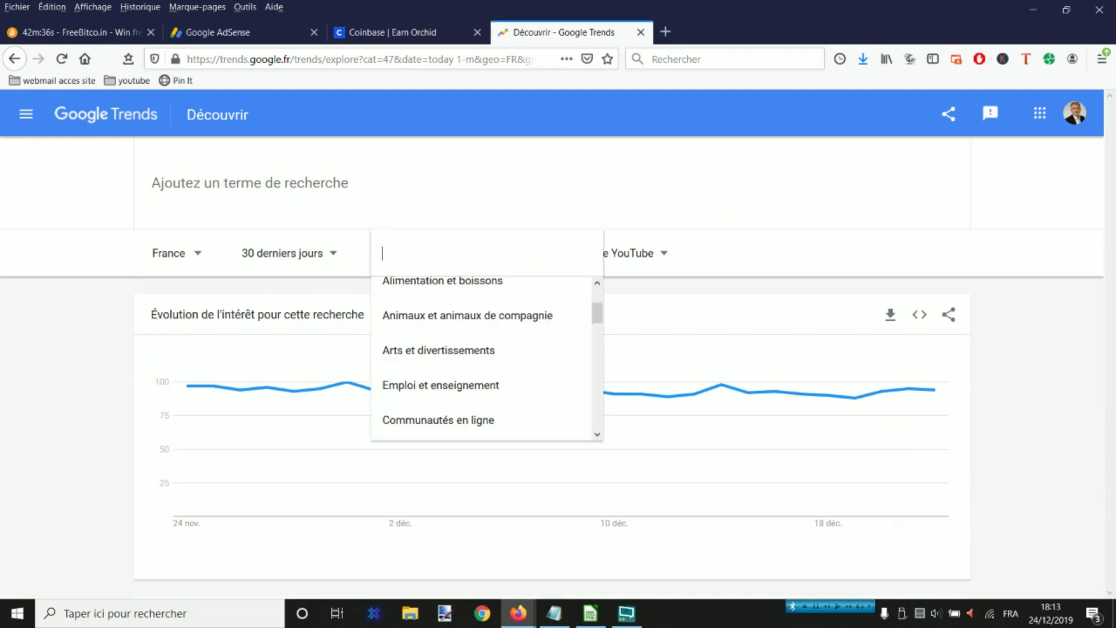
scroll(465, 315, down, 3)
scroll(465, 314, down, 5)
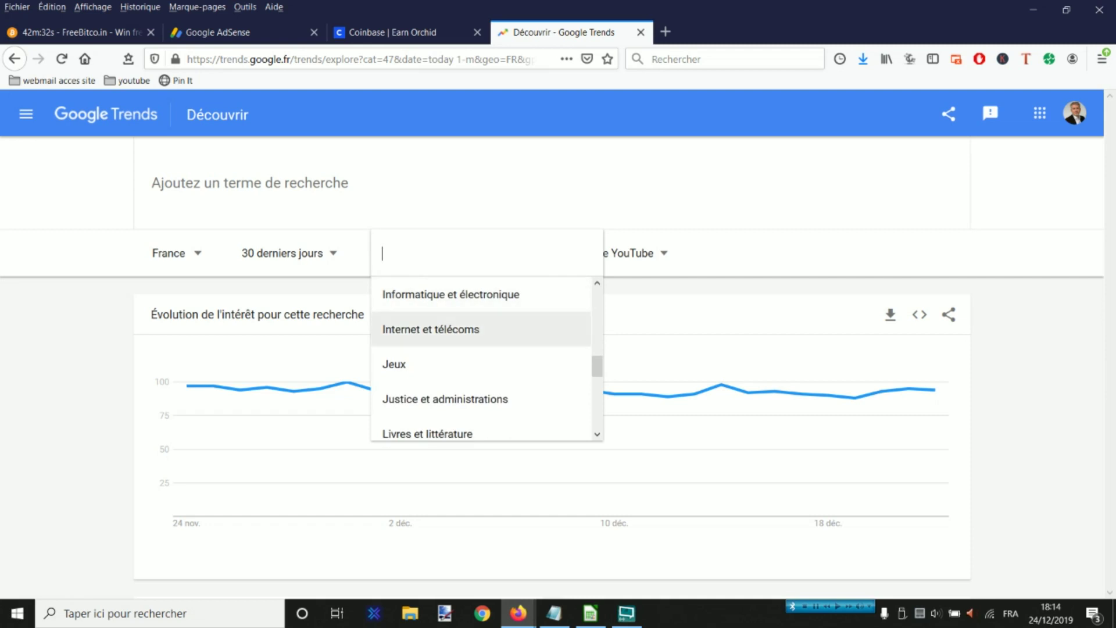
click(459, 296)
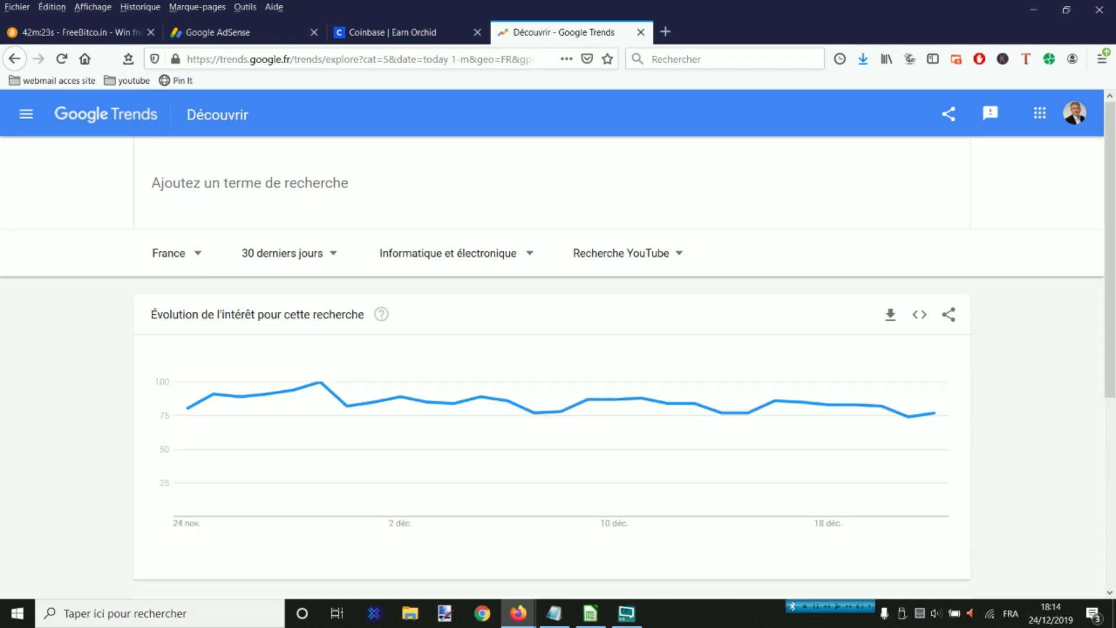
Step: Browse the rising search queries for Informatique et électronique through entries 16 to 20
scroll(558, 348, down, 5)
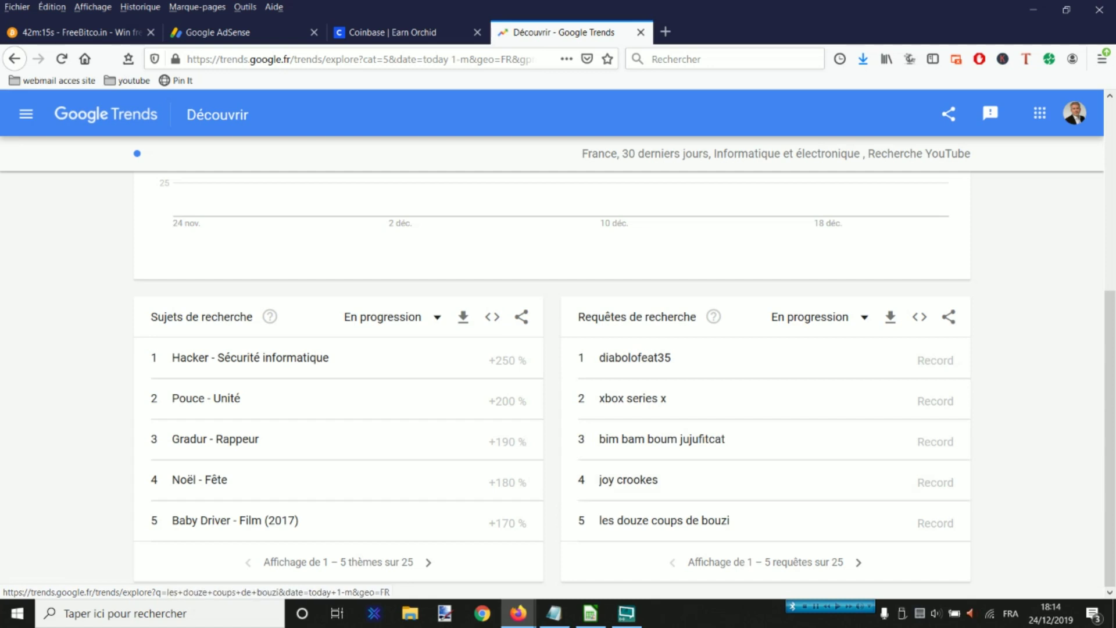
click(859, 562)
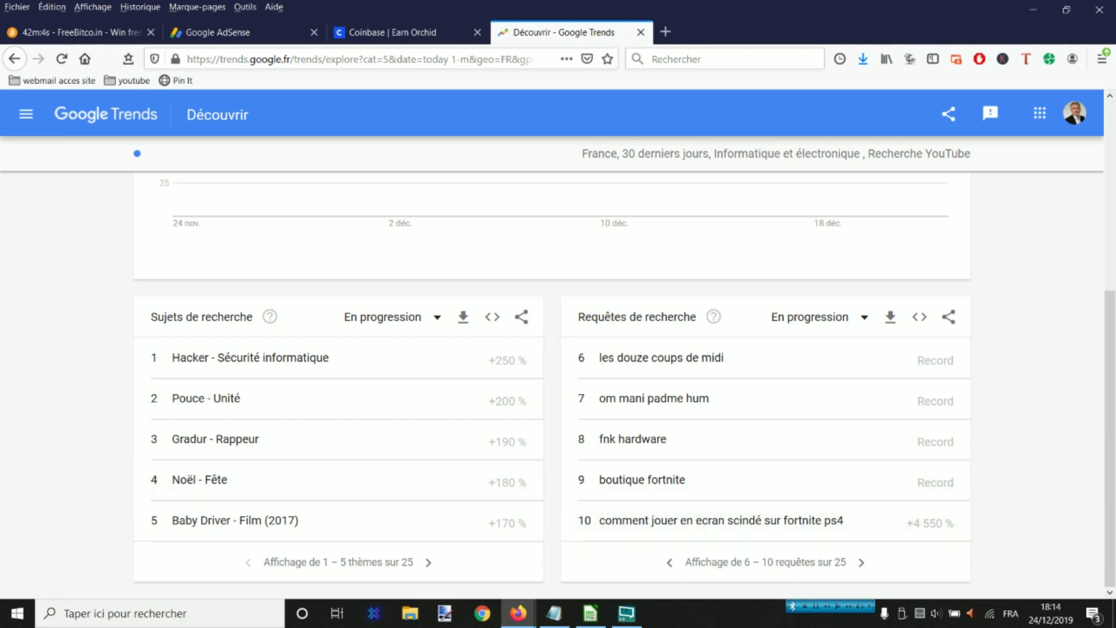
click(862, 563)
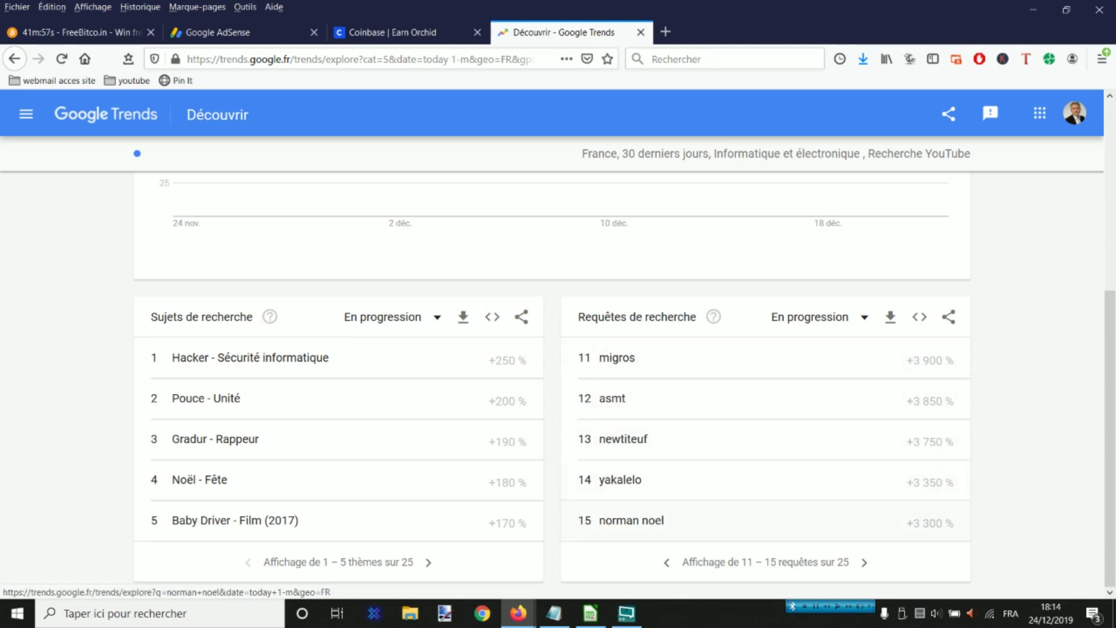
click(864, 562)
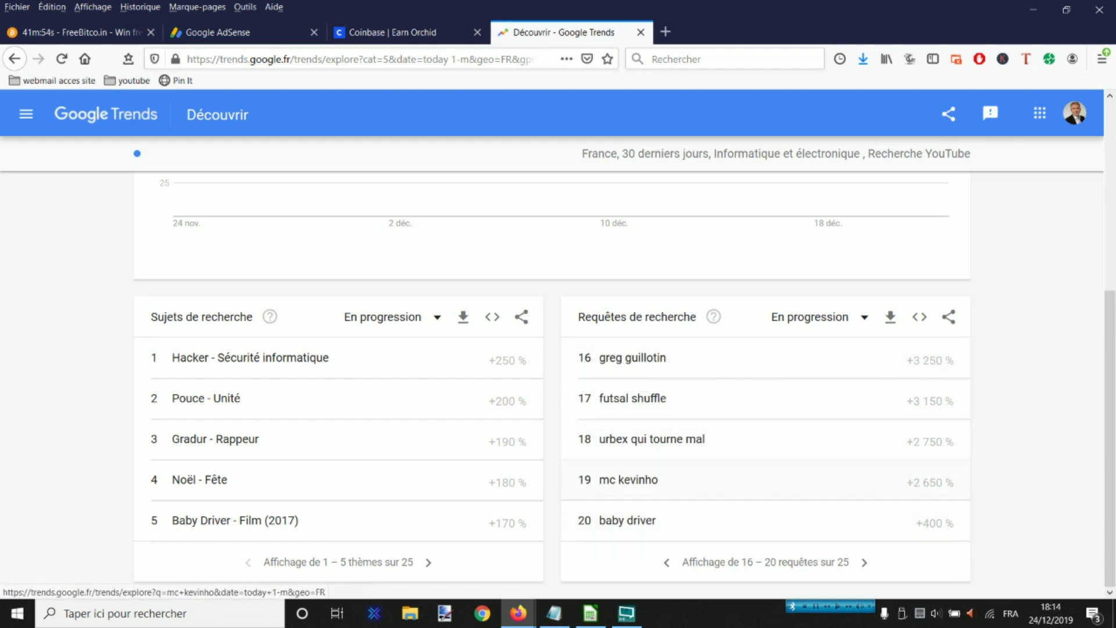
Step: Change the category filter to Shopping
scroll(828, 479, up, 5)
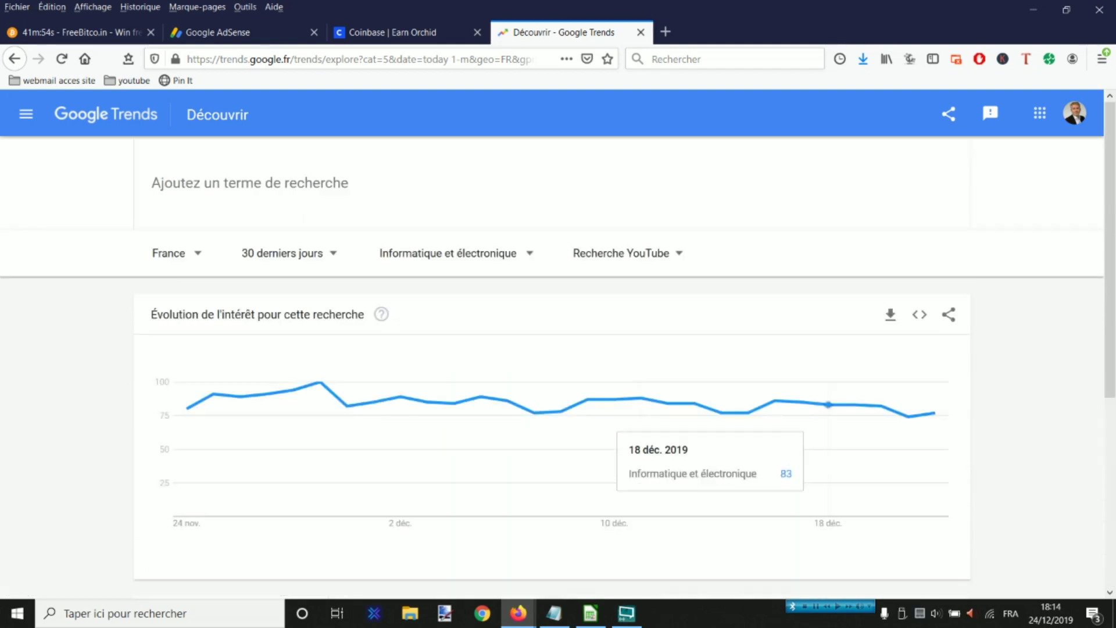
click(457, 254)
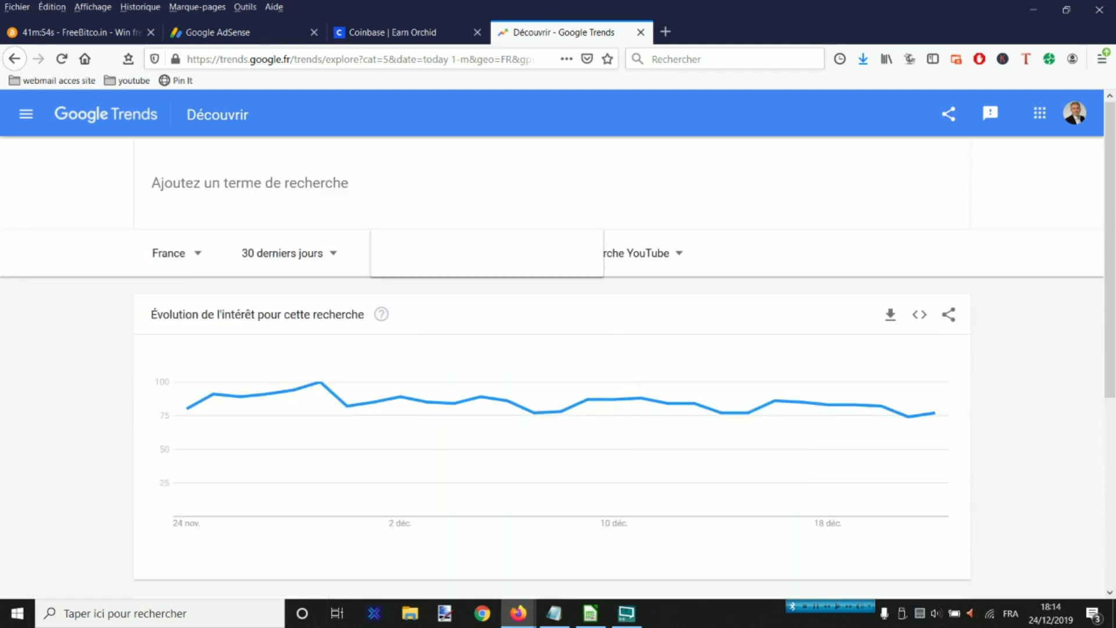
scroll(456, 319, down, 3)
scroll(483, 353, down, 3)
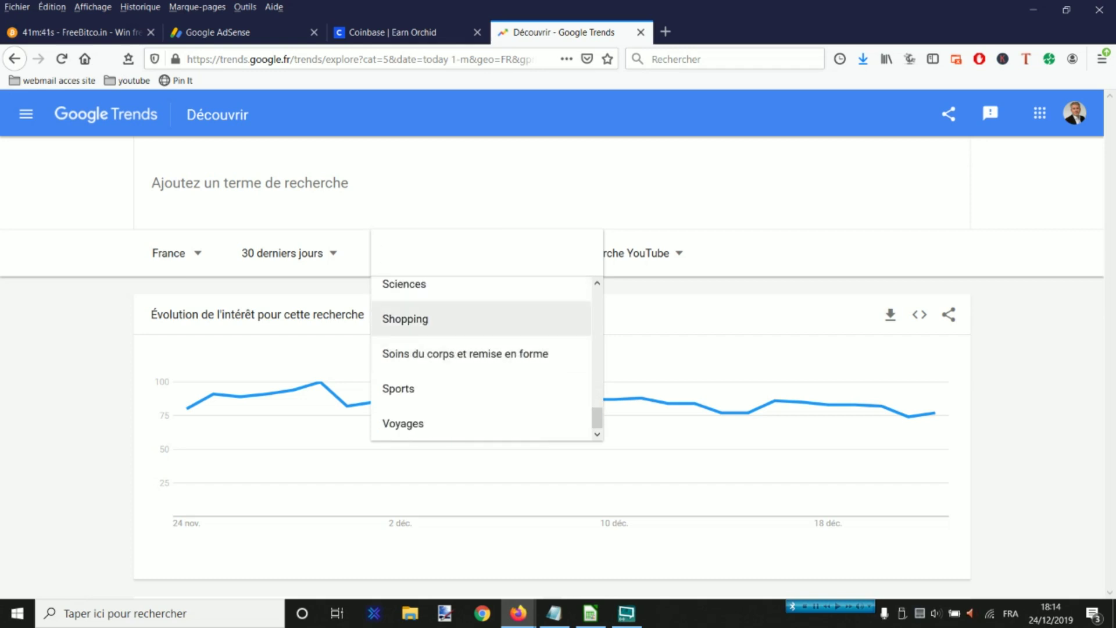
click(442, 318)
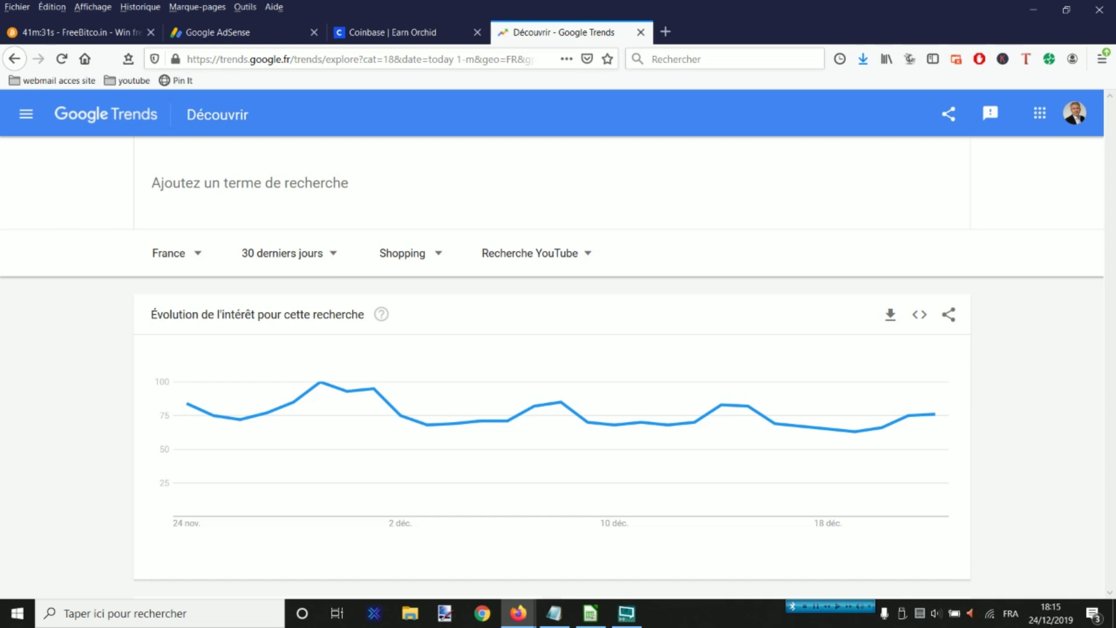
Step: Browse the rising search queries for Shopping through entries 16 to 20
scroll(559, 366, down, 5)
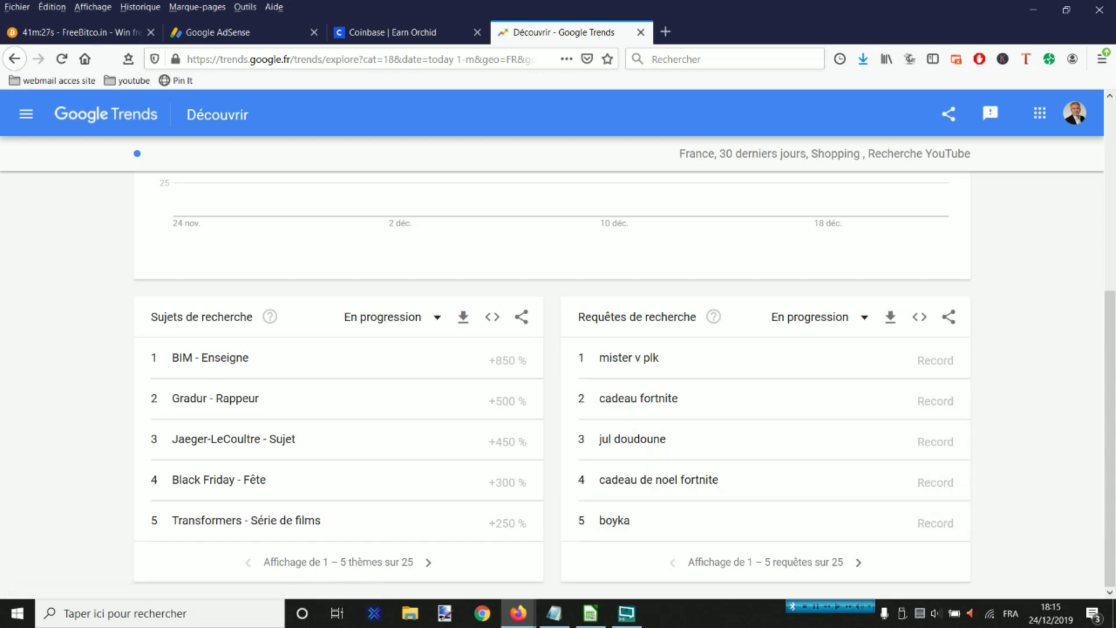
click(858, 563)
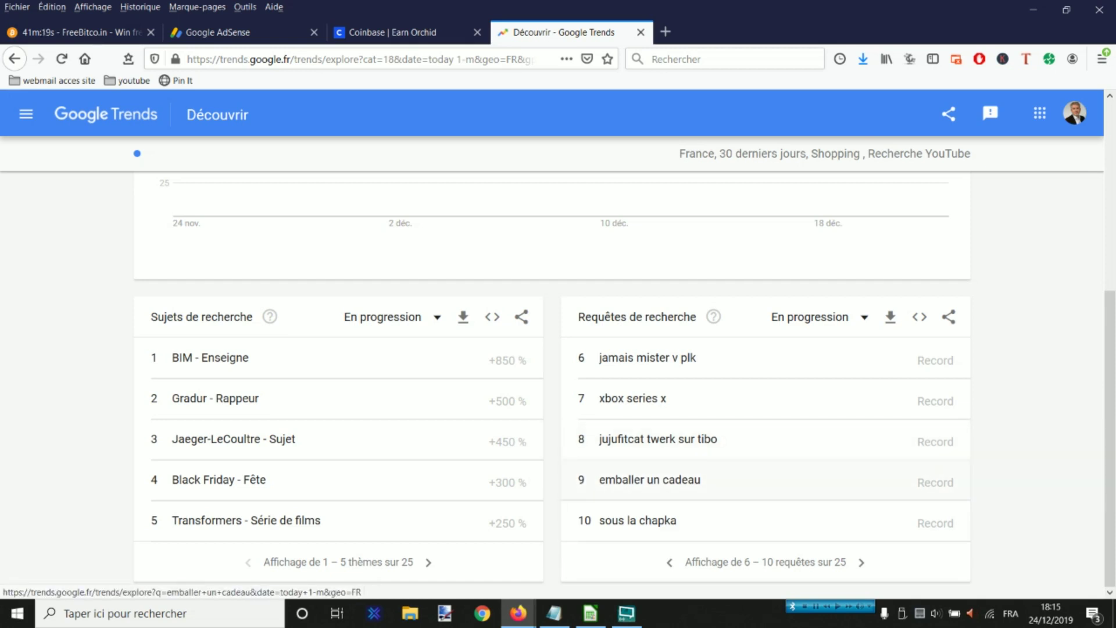
click(862, 562)
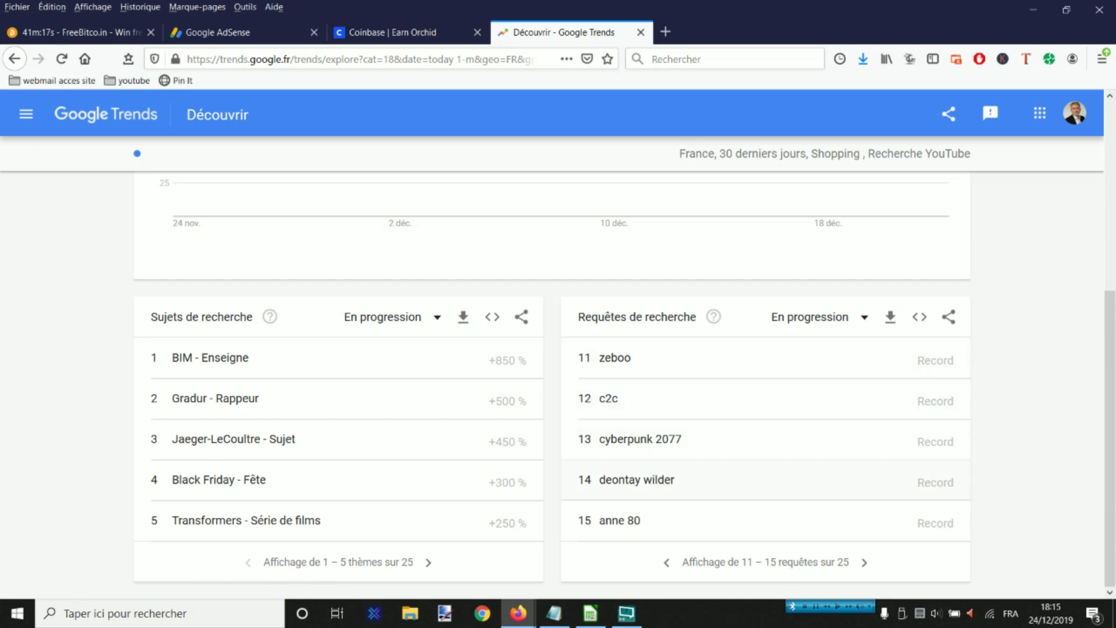
scroll(646, 445, up, 3)
scroll(645, 444, down, 3)
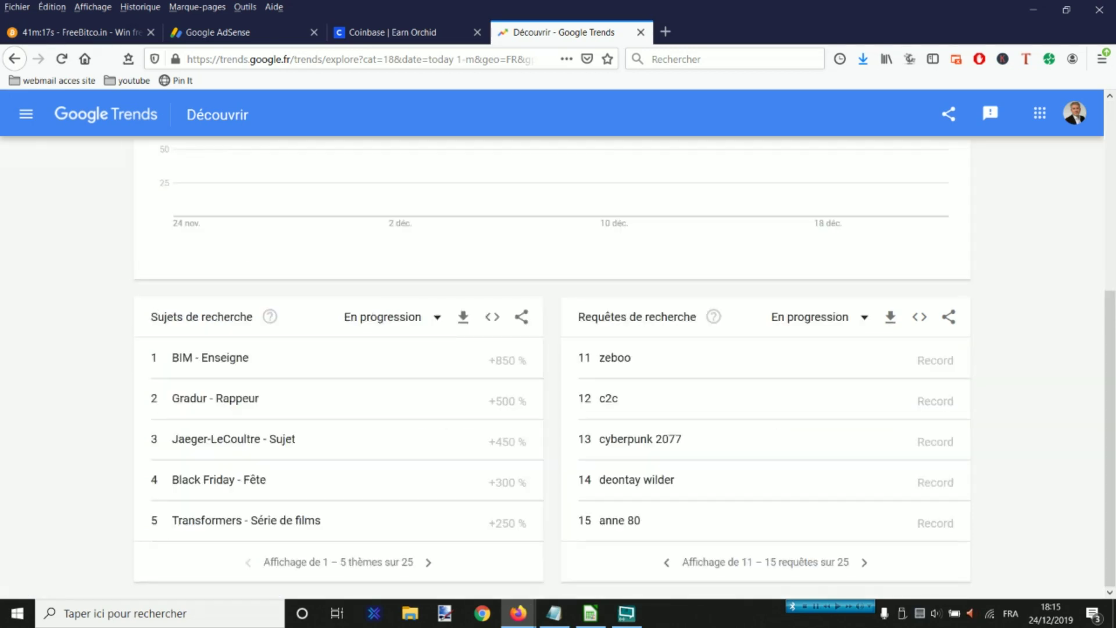
click(864, 562)
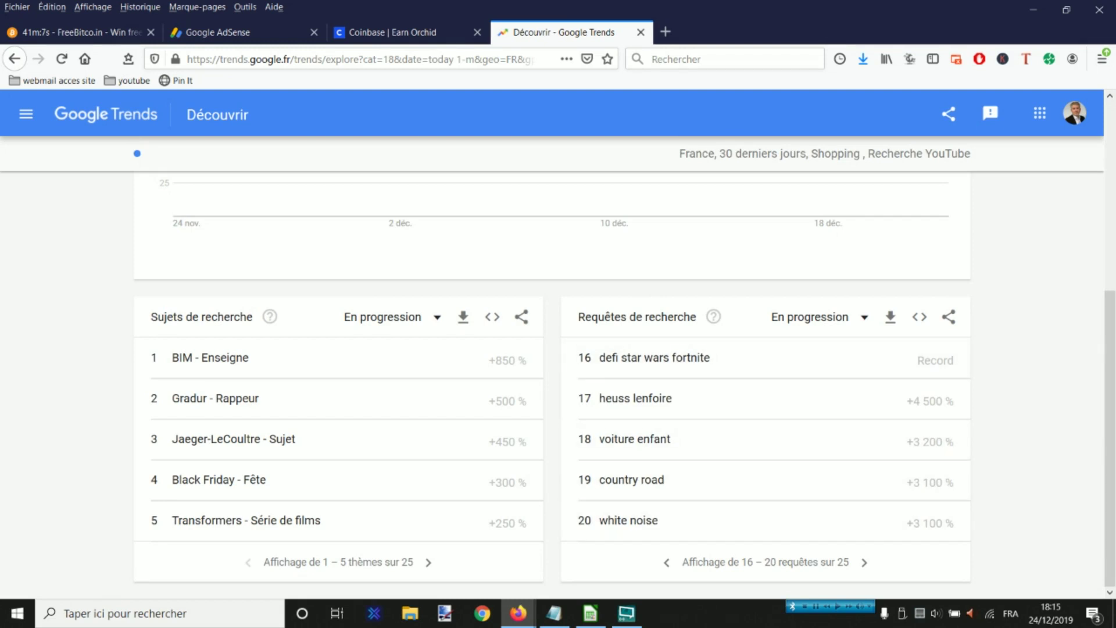
Step: Show the Shopping search queries as Les plus fréquentes and view entries 1 to 15
click(818, 317)
click(816, 361)
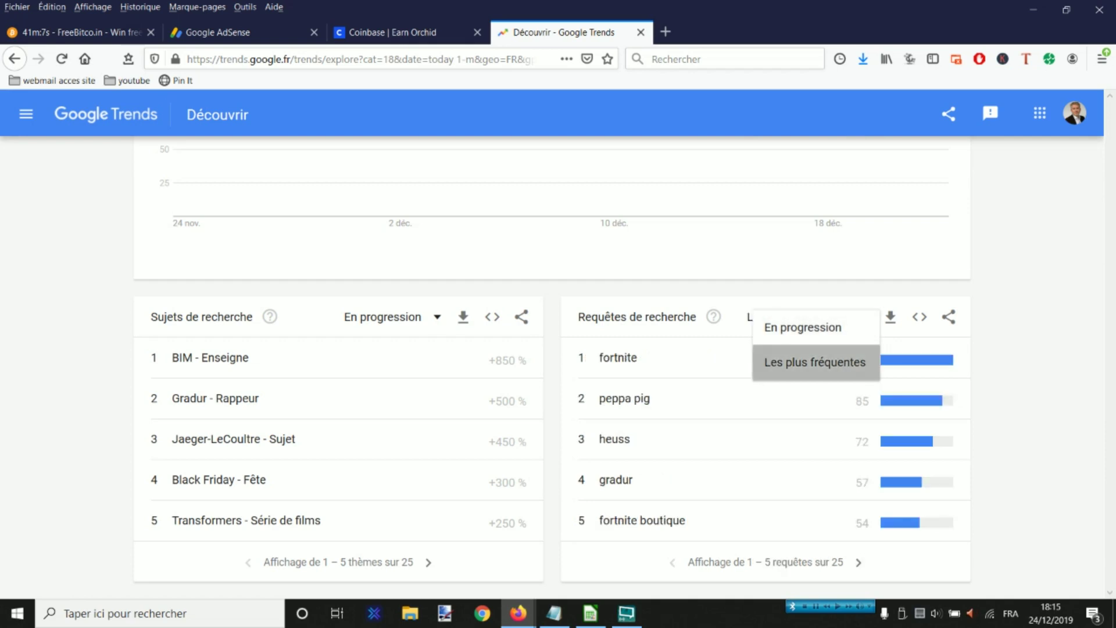
scroll(815, 372, up, 5)
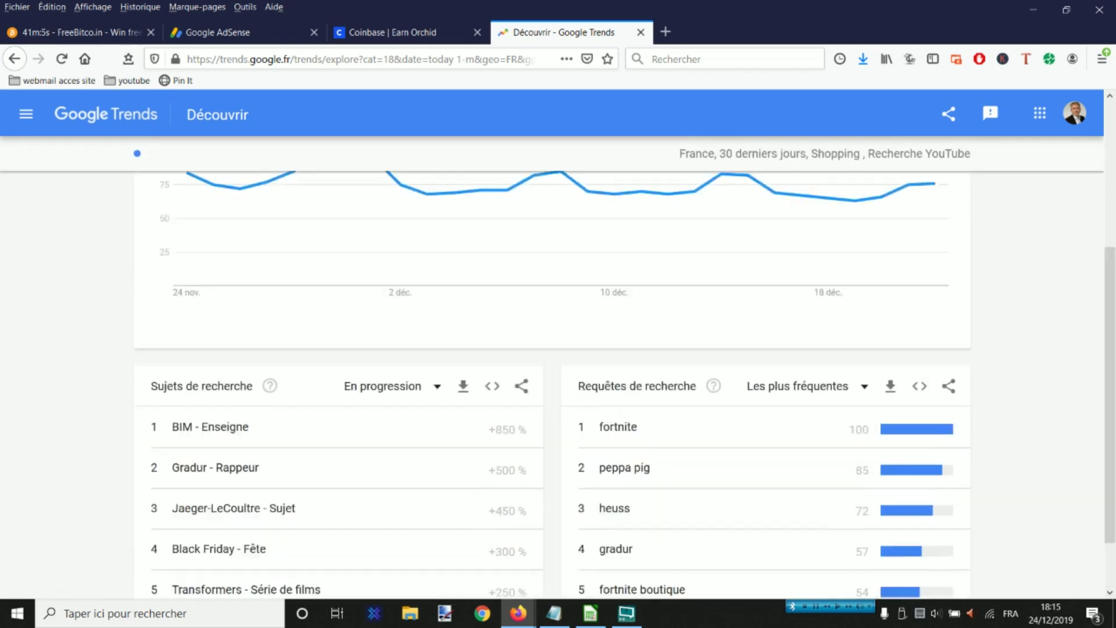
scroll(815, 366, down, 5)
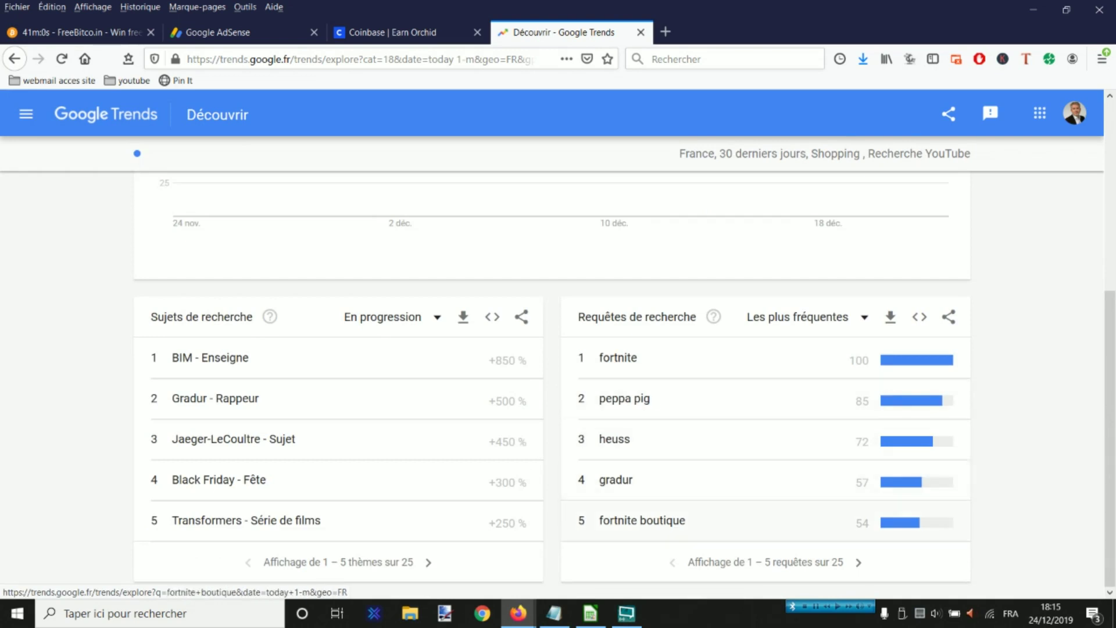
click(859, 563)
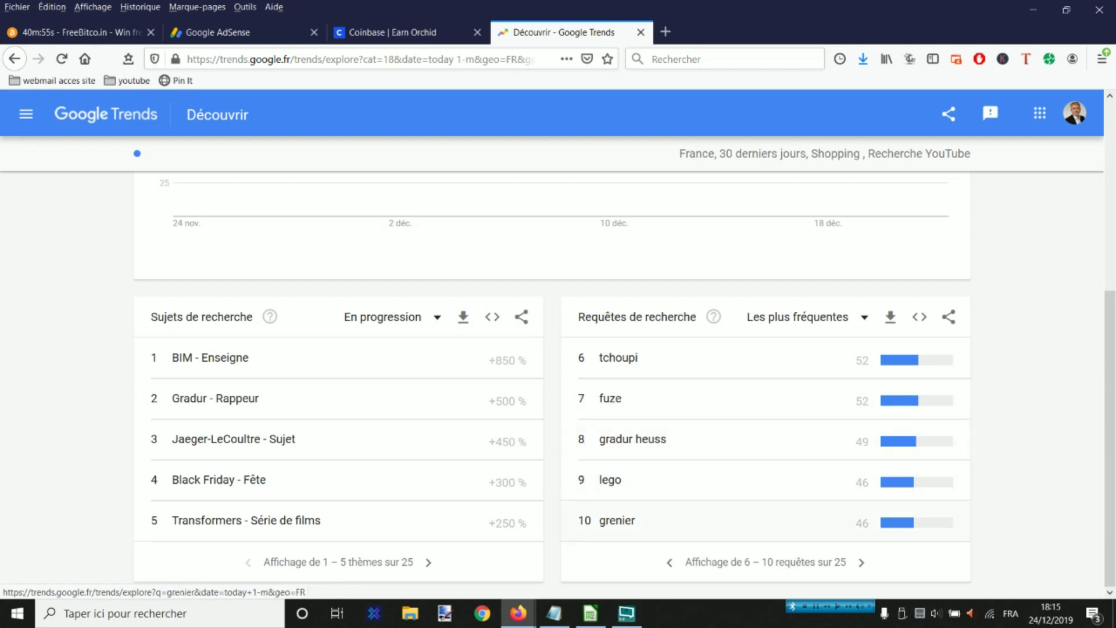
click(862, 563)
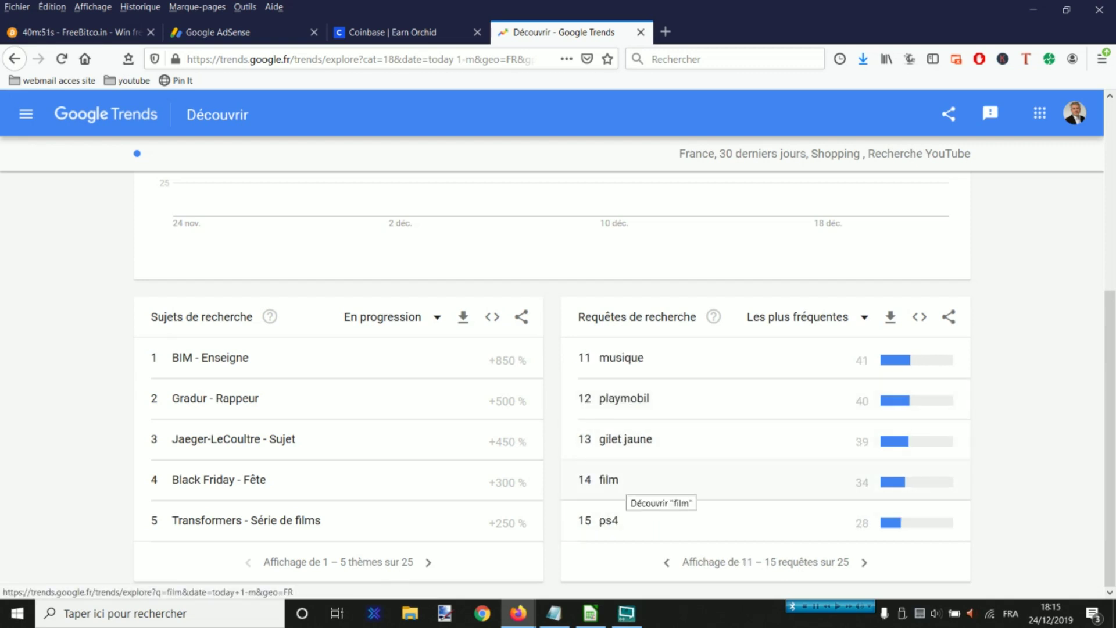
Step: Export the Shopping search queries as a CSV file and open it in LibreOffice Calc with the Unicode (UTF-8), comma-separated import settings
scroll(625, 483, up, 5)
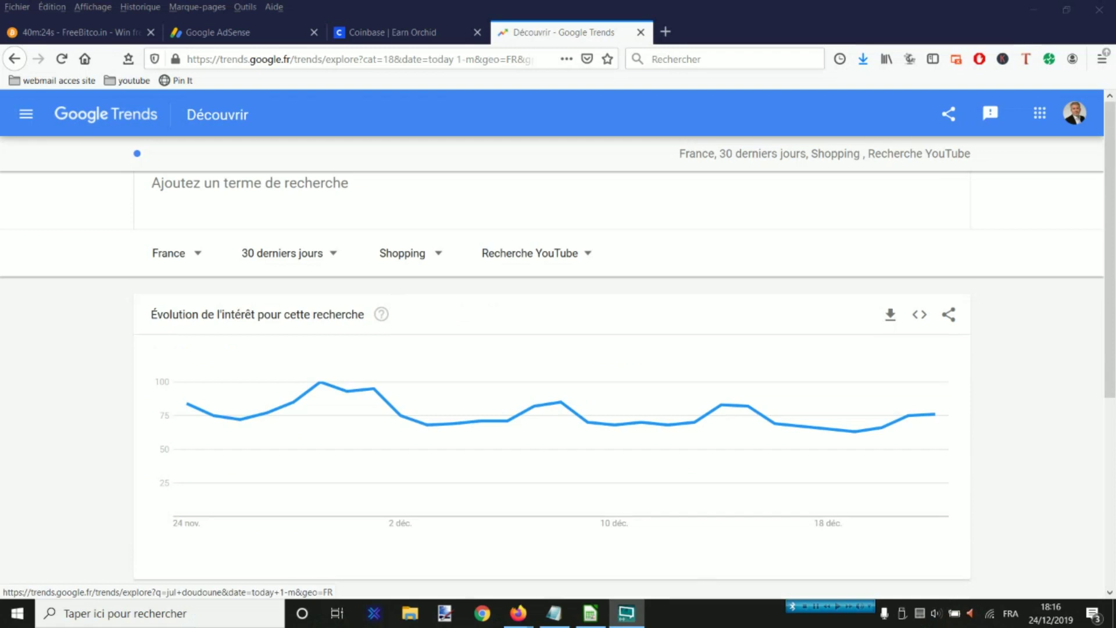
scroll(552, 378, down, 5)
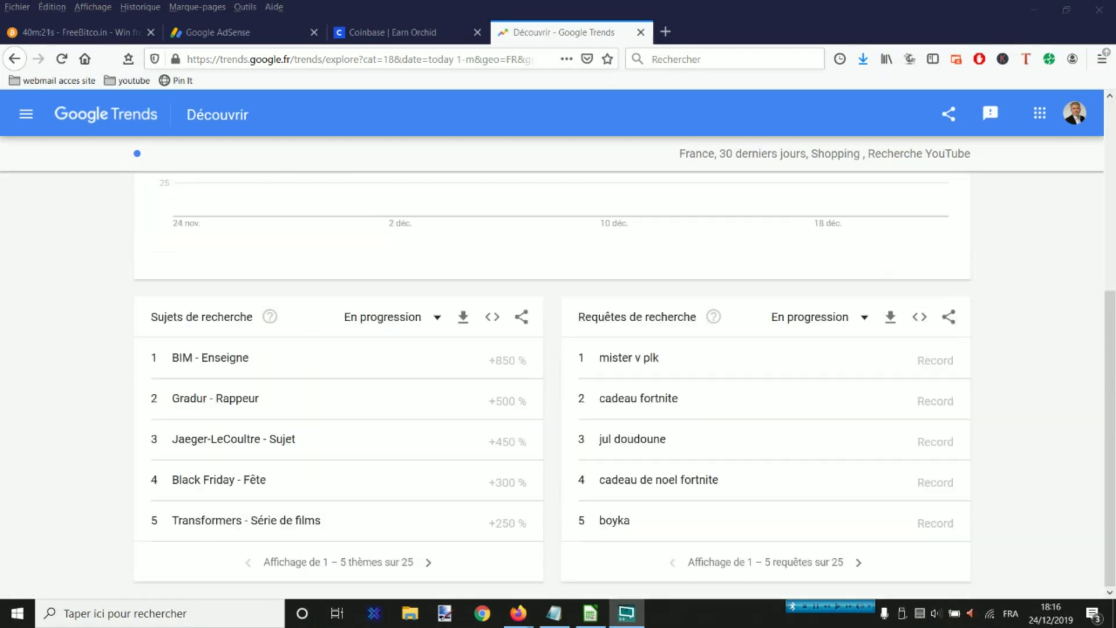
click(891, 317)
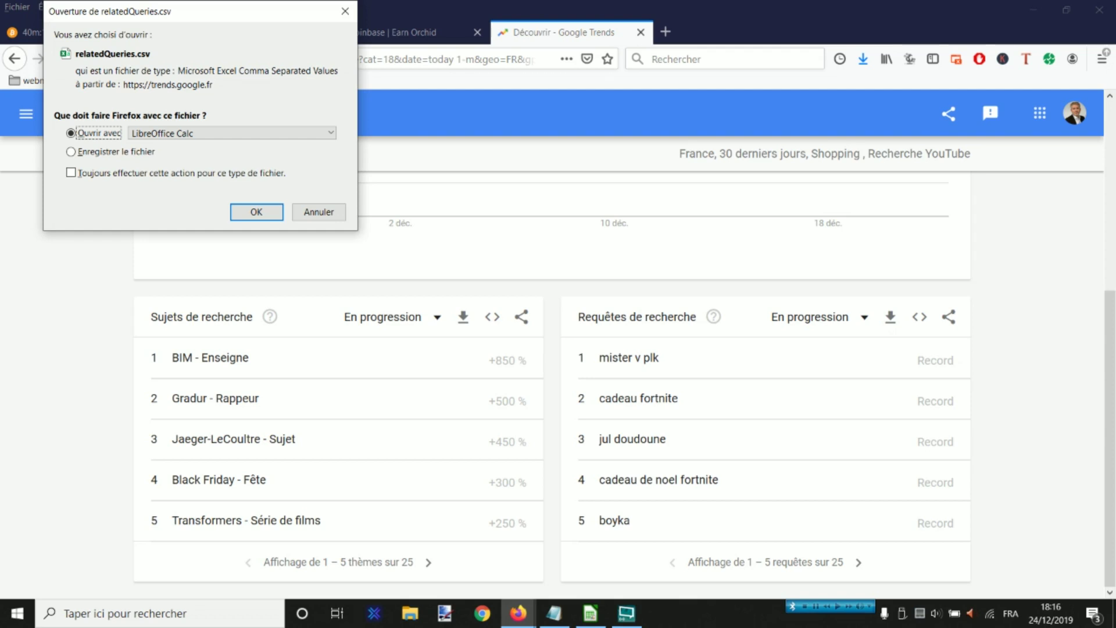
click(215, 133)
click(204, 162)
key(Return)
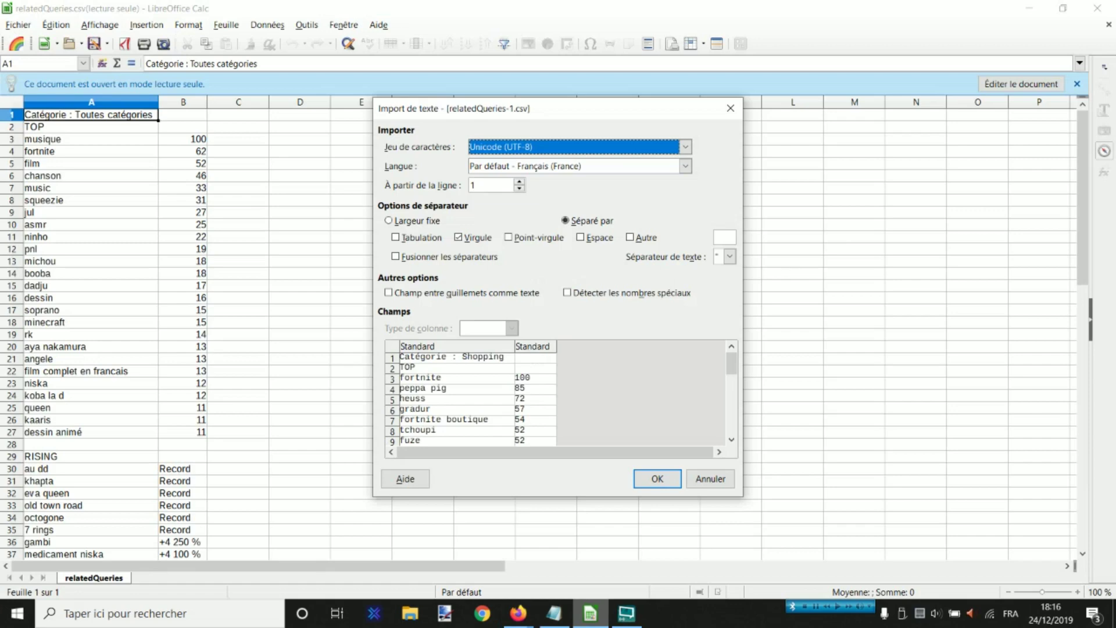
key(Return)
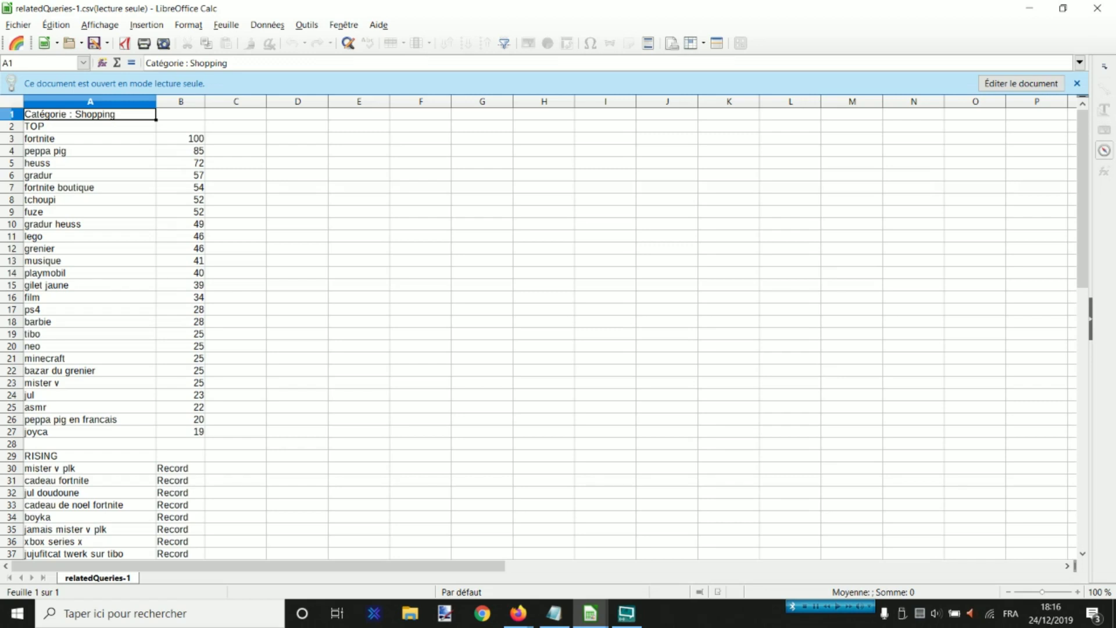
Step: Review the TOP and RISING Shopping queries in the exported sheet at 160 % zoom and minimize its window
scroll(550, 333, up, 4)
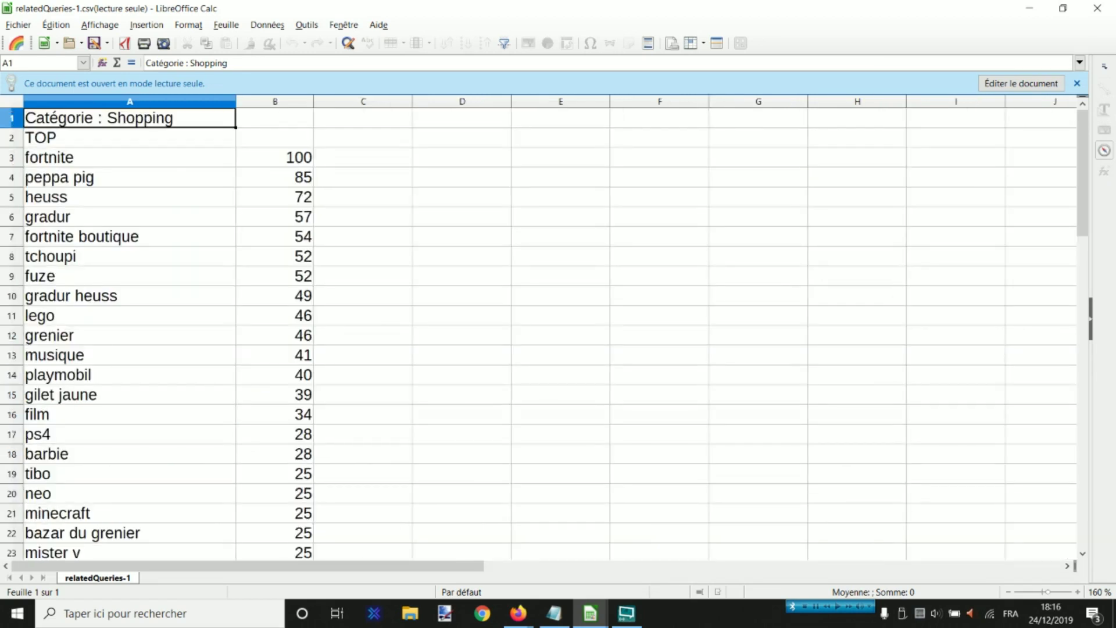
scroll(550, 222, down, 3)
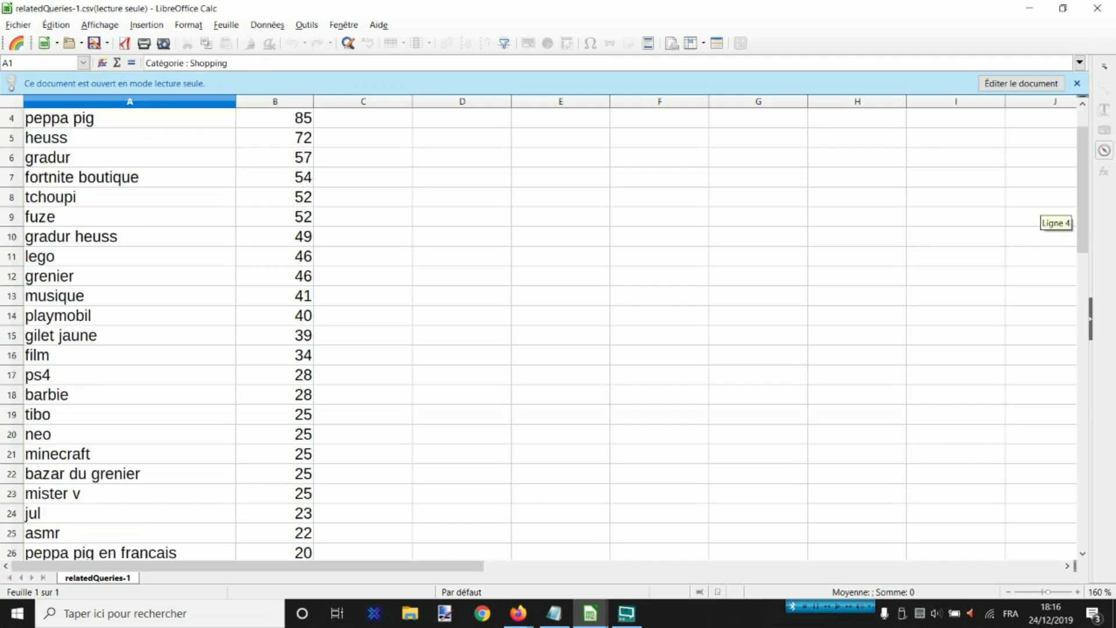
scroll(544, 325, down, 5)
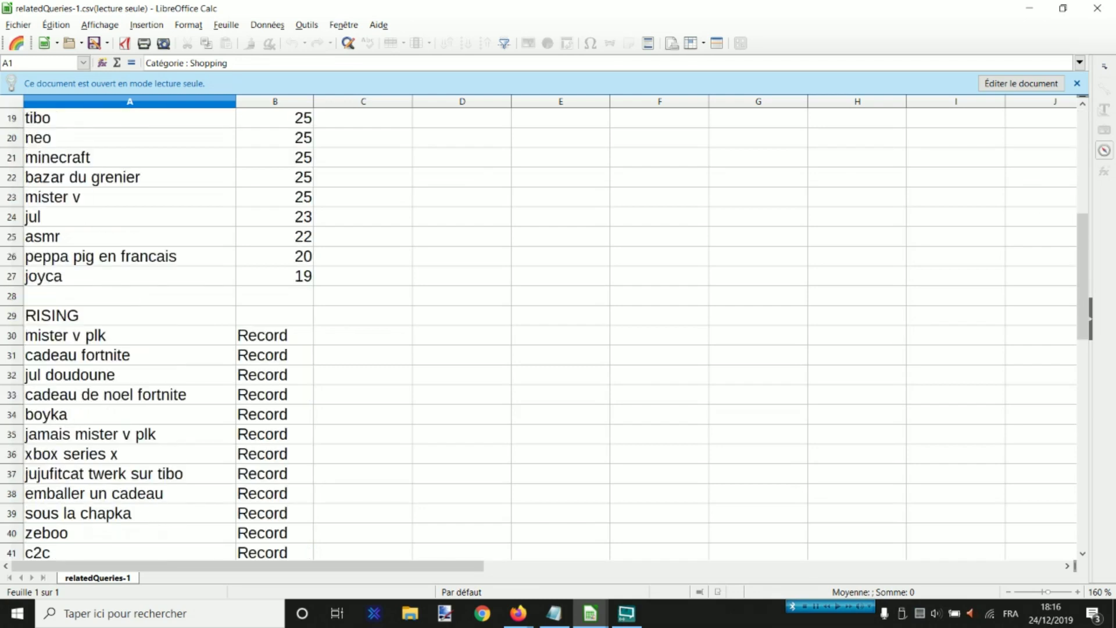
scroll(550, 239, down, 4)
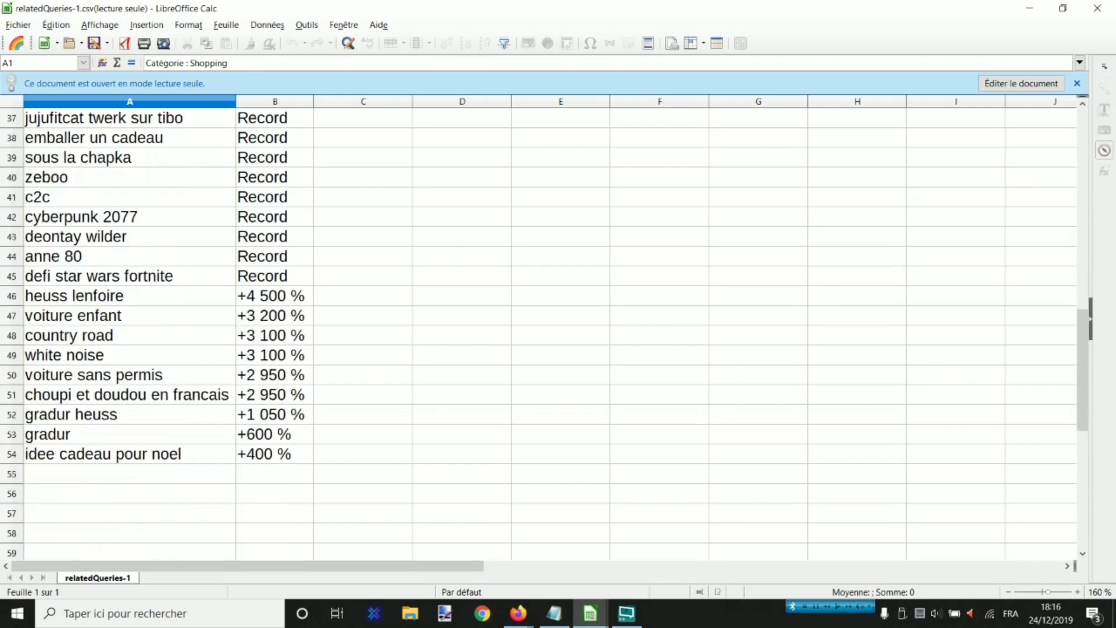
scroll(550, 239, up, 1)
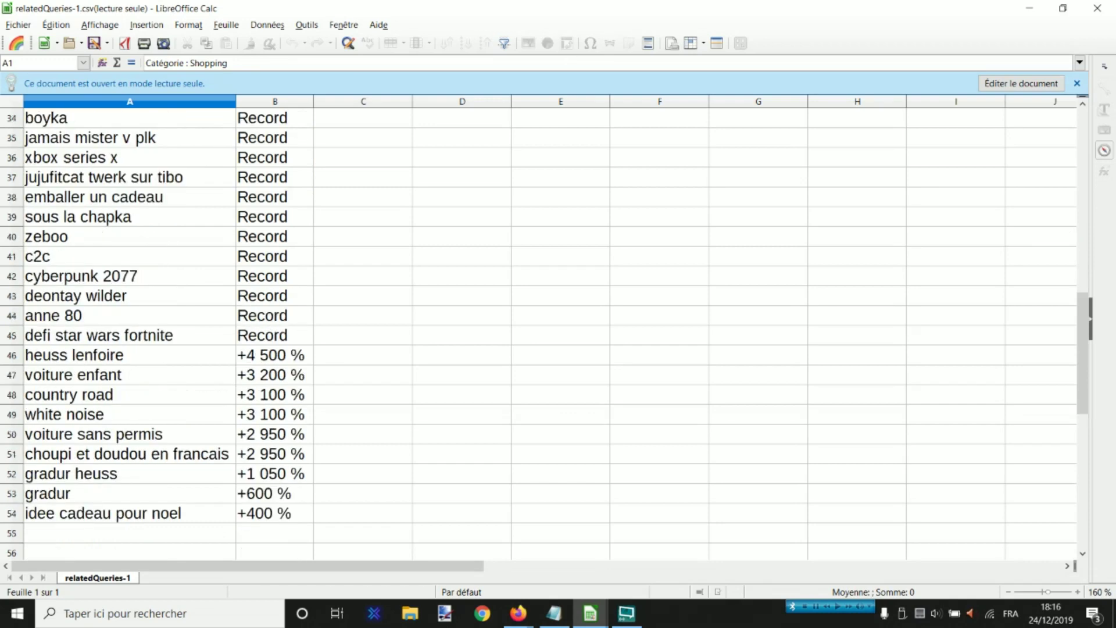
drag(1083, 355, 1083, 331)
drag(1083, 349, 1083, 167)
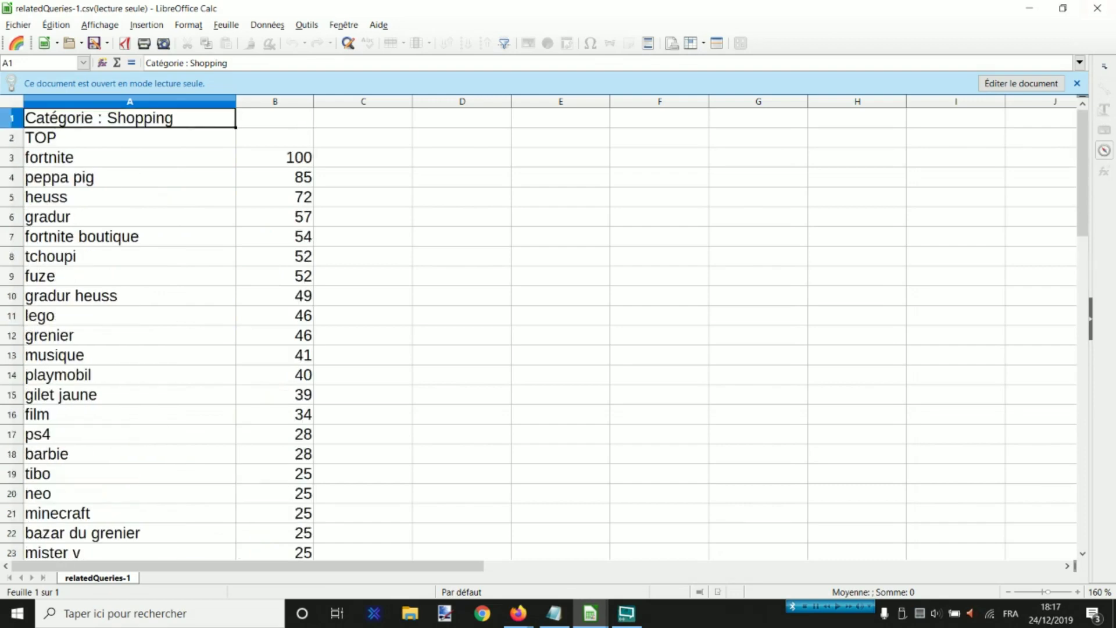
click(1030, 8)
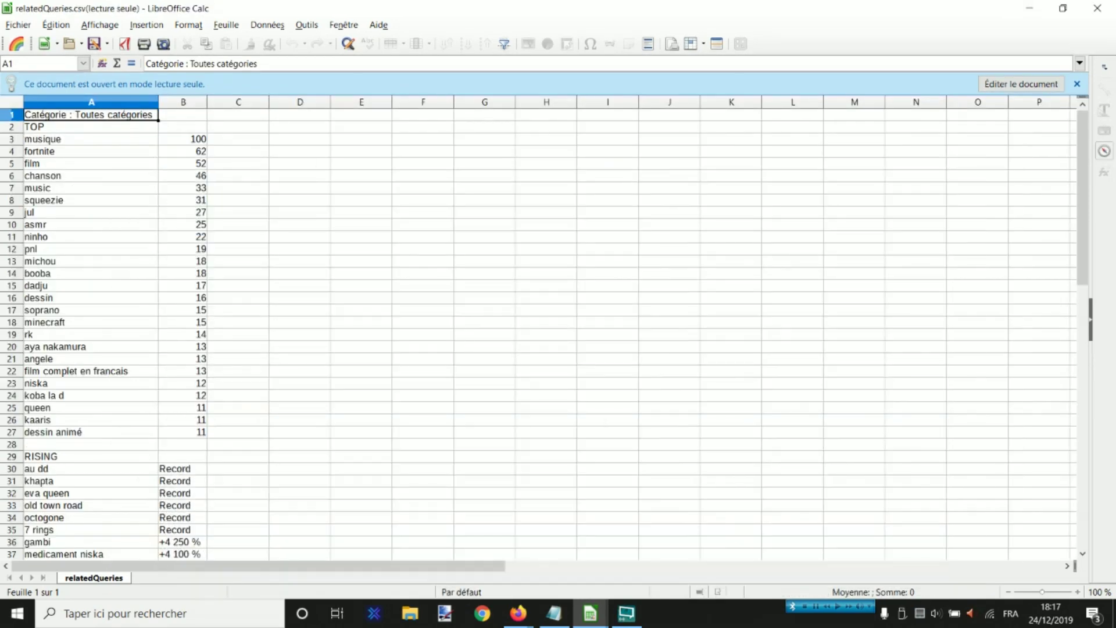